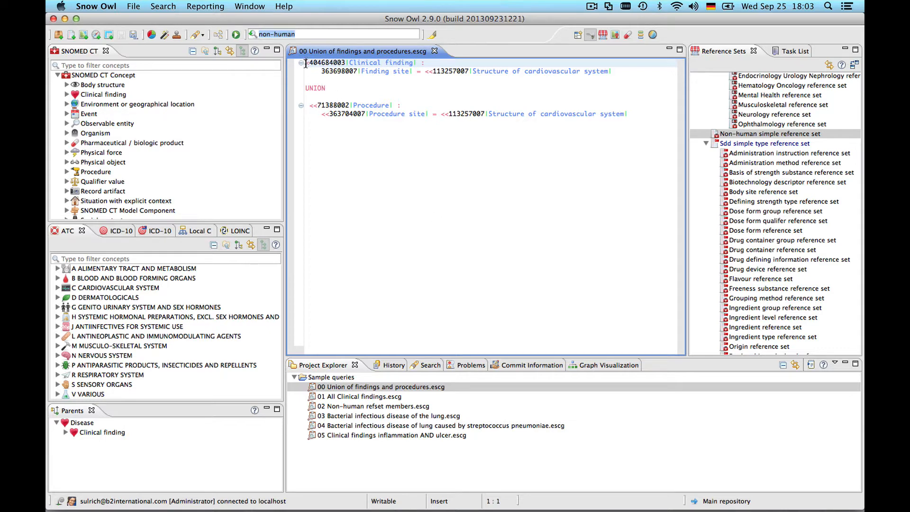
- Examine the Clinical finding and Procedure clauses, their site attributes and the UNION operator in the open query
{"action": "left_click", "coordinate": [314, 90]}
{"action": "key", "text": "Down"}
{"action": "key", "text": "Down"}
{"action": "key", "text": "Down"}
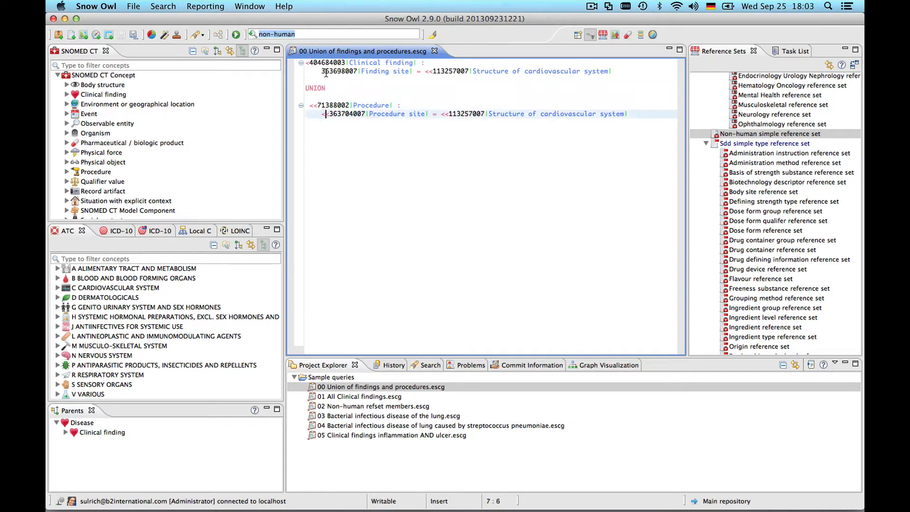
{"action": "left_click", "coordinate": [321, 63]}
{"action": "left_click", "coordinate": [336, 72]}
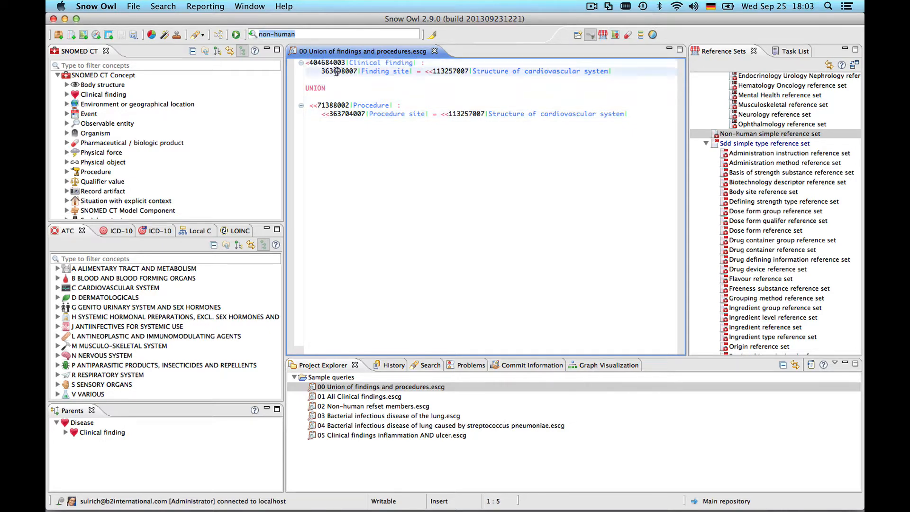
{"action": "left_click_drag", "start_coordinate": [322, 71], "coordinate": [358, 71]}
{"action": "left_click", "coordinate": [388, 85]}
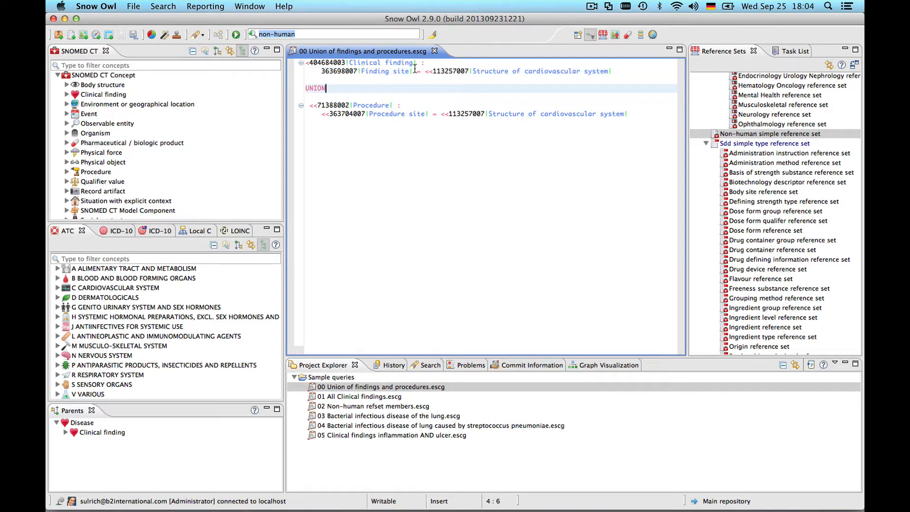
{"action": "left_click", "coordinate": [412, 145]}
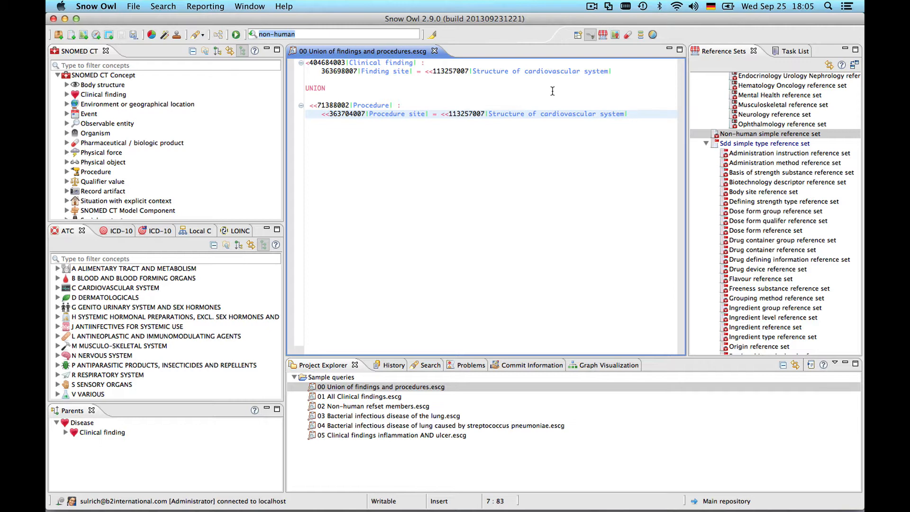
- Switch to PowerPoint to read the ESCG operators table, and return to Snow Owl
{"action": "left_click", "coordinate": [691, 501]}
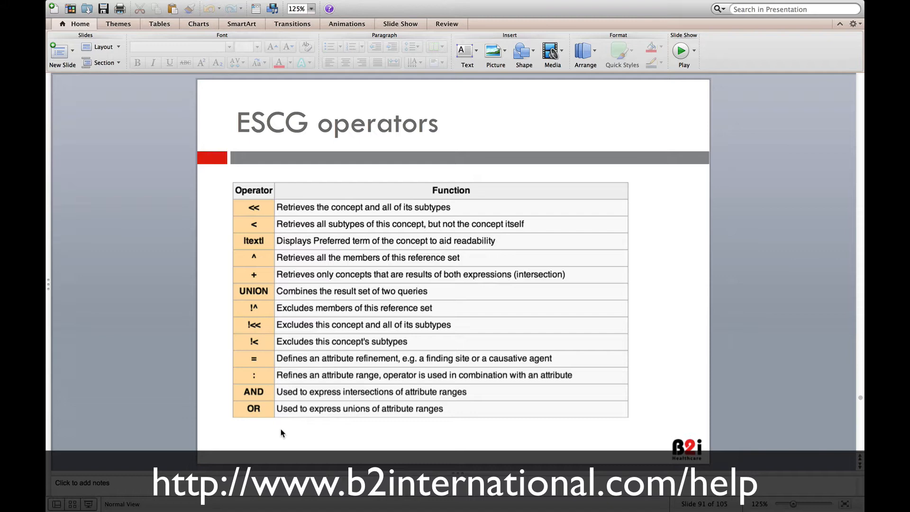
{"action": "mouse_move", "coordinate": [422, 511]}
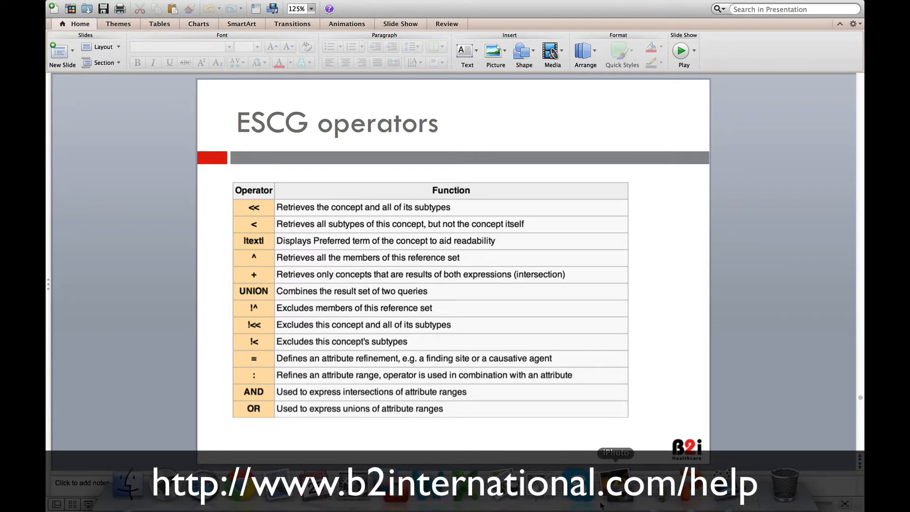
{"action": "left_click", "coordinate": [660, 494]}
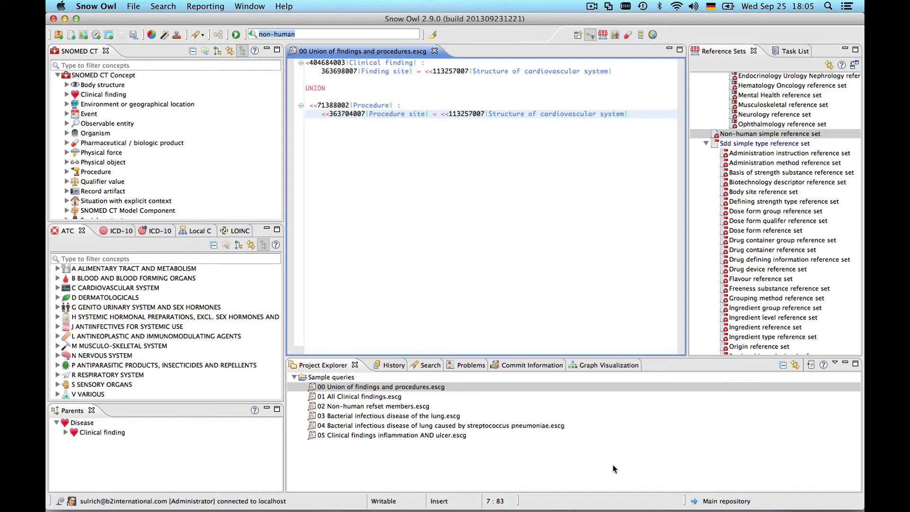
- Collapse and re-expand the Sample queries project in the Project Explorer to review its query files
{"action": "left_click", "coordinate": [329, 364]}
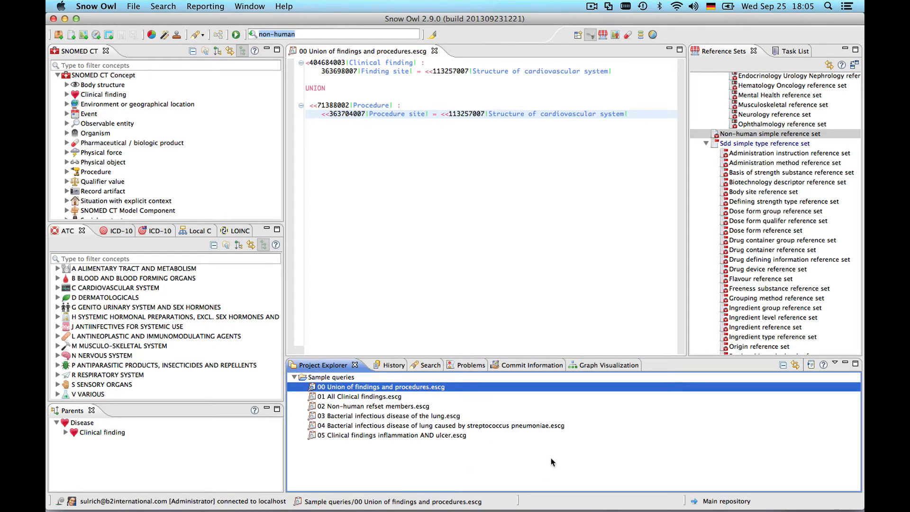
{"action": "left_click", "coordinate": [295, 378]}
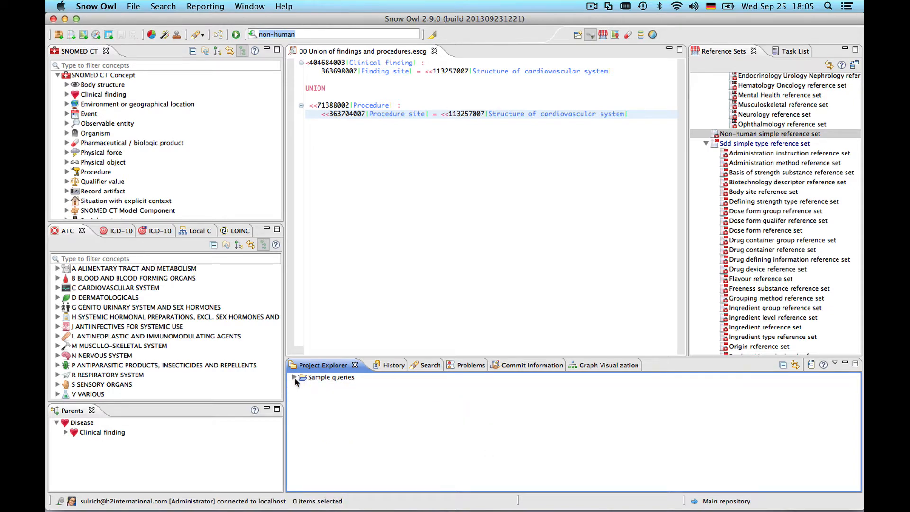
{"action": "left_click", "coordinate": [294, 378]}
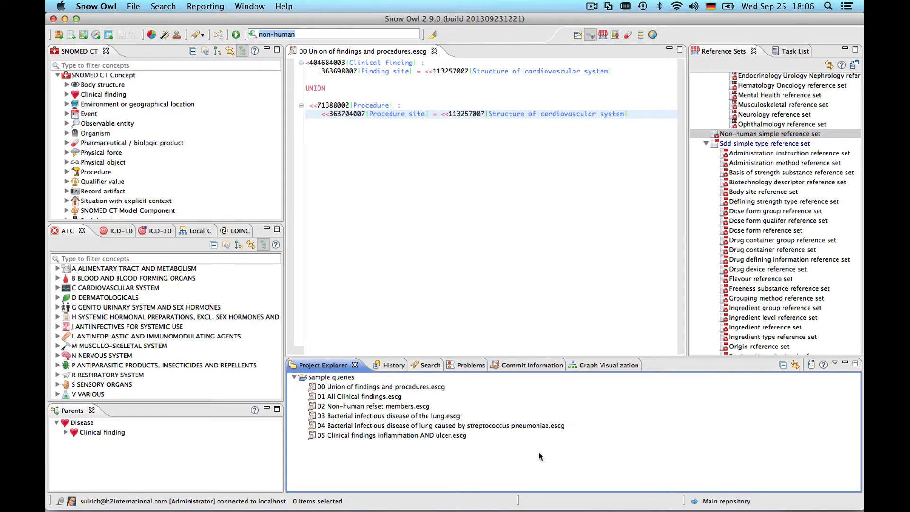
- Create a new project named "My queries" in the default location
{"action": "left_click", "coordinate": [598, 401]}
{"action": "left_click", "coordinate": [621, 435]}
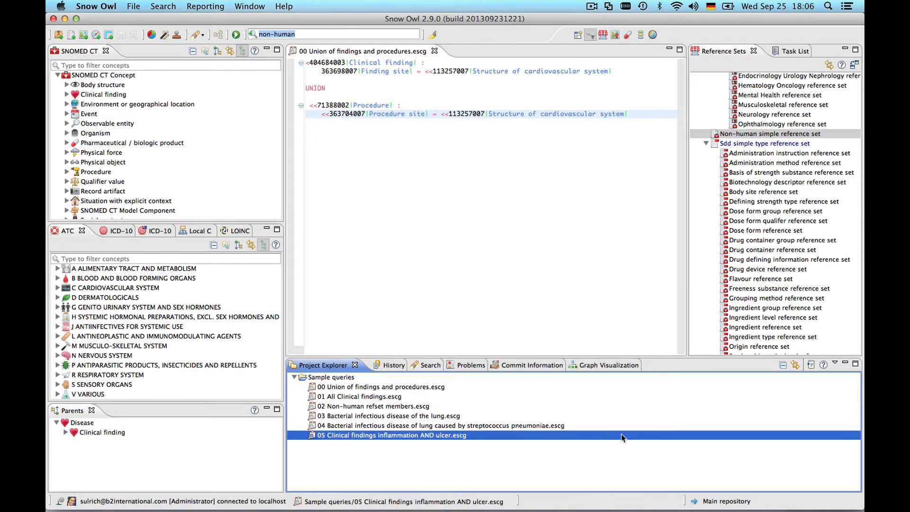
{"action": "left_click", "coordinate": [677, 398]}
{"action": "right_click", "coordinate": [677, 398]}
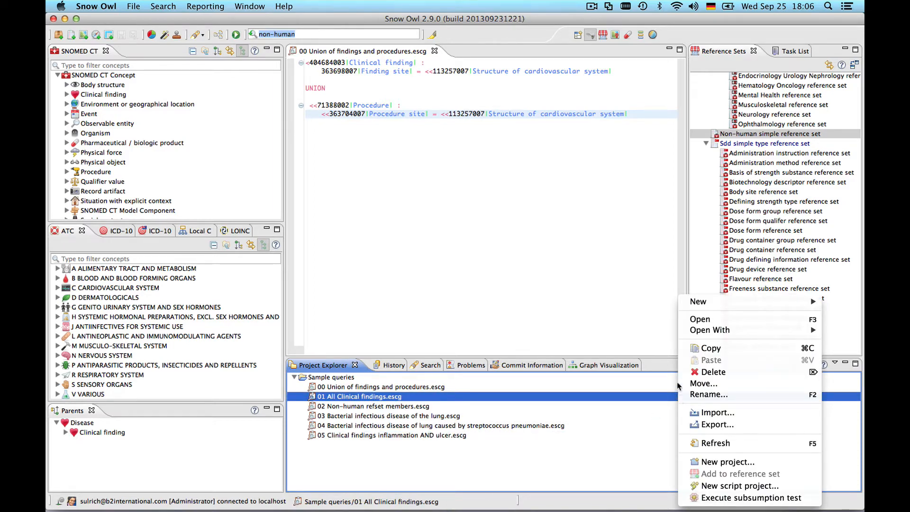
{"action": "left_click", "coordinate": [699, 463]}
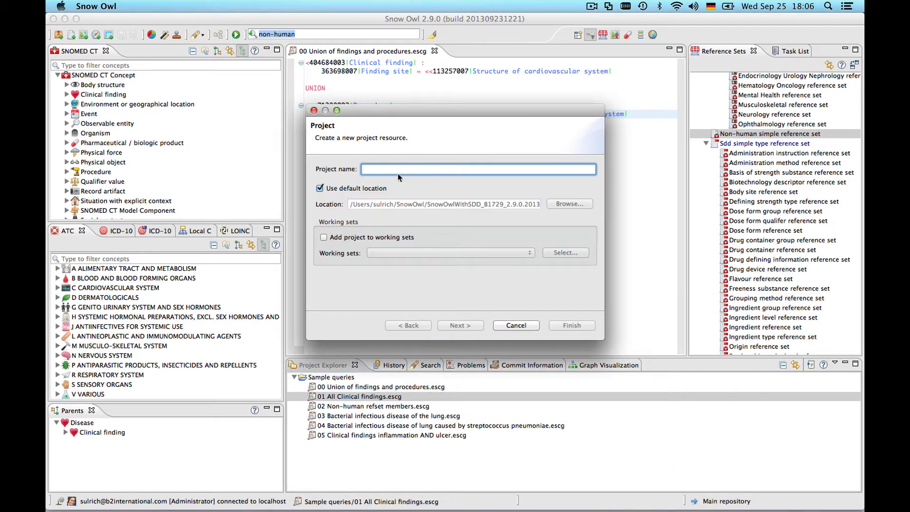
{"action": "type", "text": "M"}
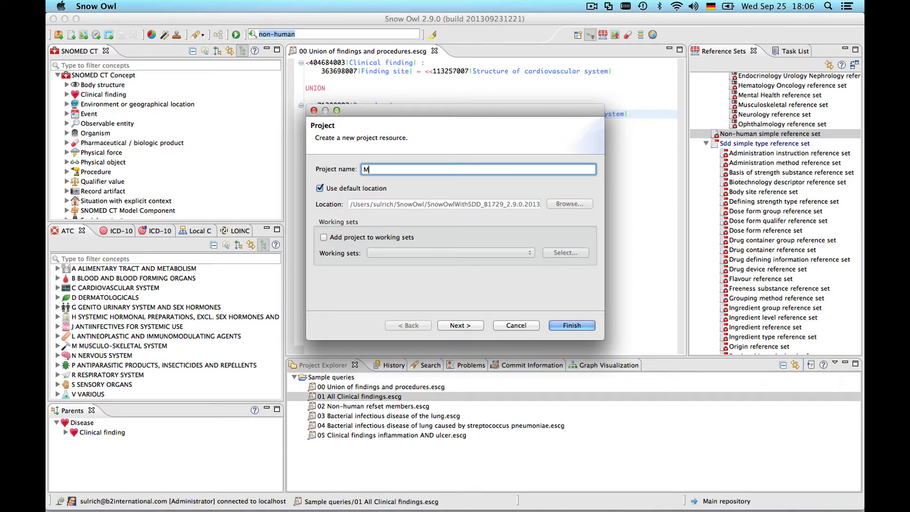
{"action": "type", "text": "y queries"}
{"action": "left_click", "coordinate": [571, 326]}
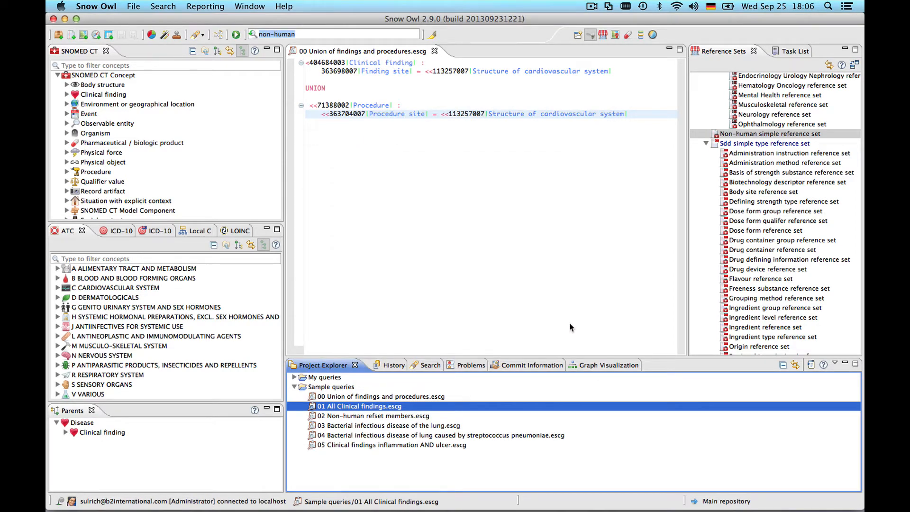
- Create a new file named Procedures.escg in the My queries project
{"action": "left_click", "coordinate": [324, 377]}
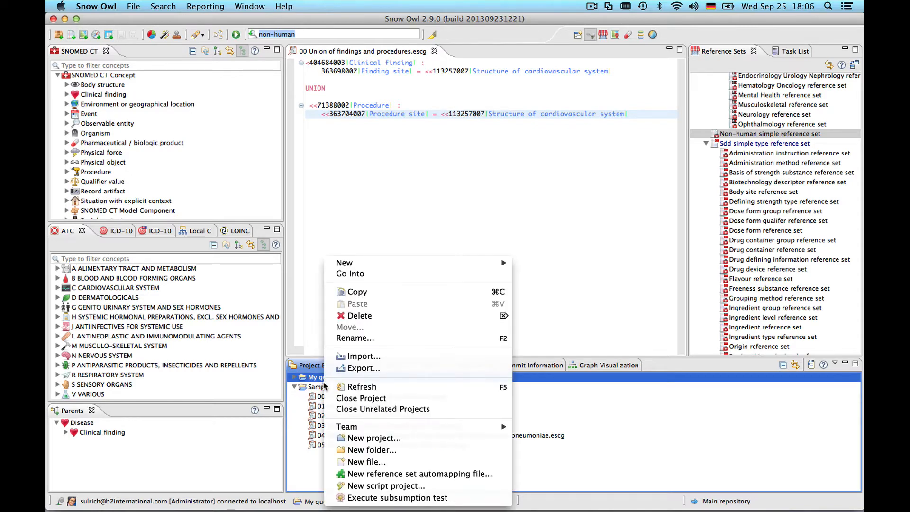
{"action": "left_click", "coordinate": [360, 466]}
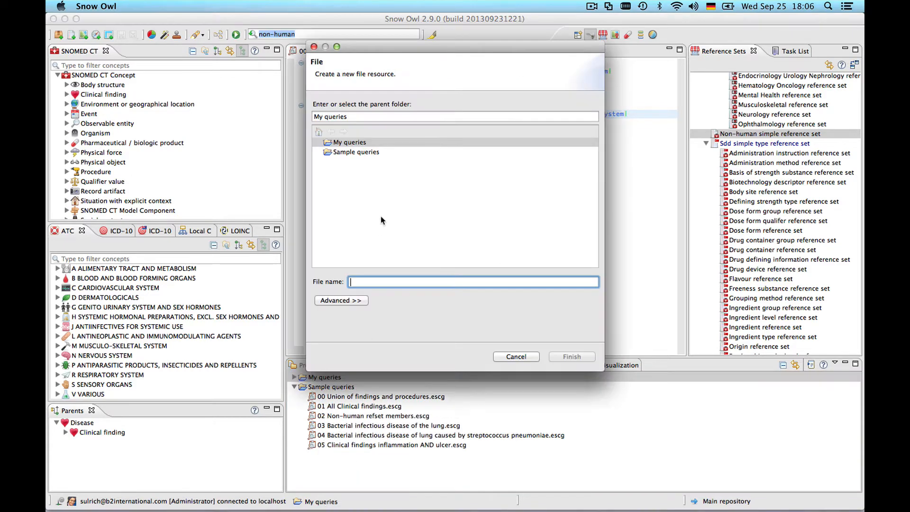
{"action": "type", "text": "Pr"}
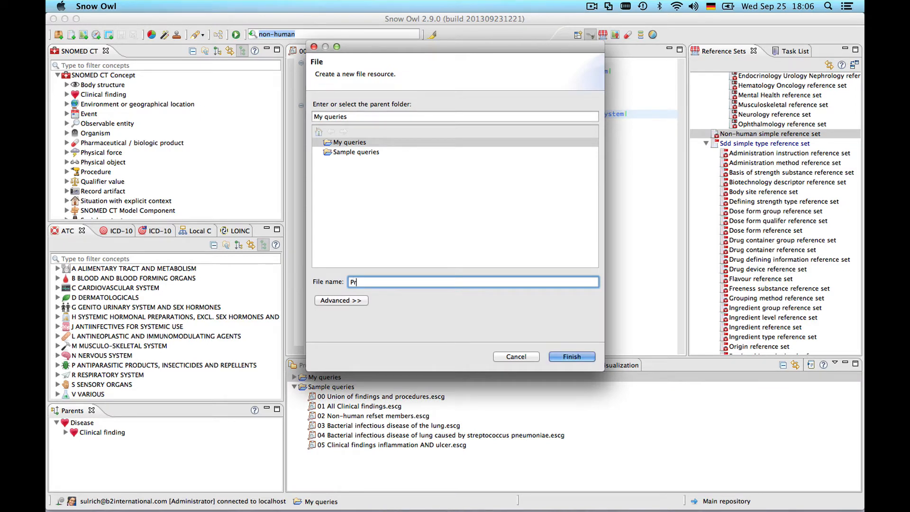
{"action": "type", "text": "ocedures"}
{"action": "type", "text": ".escg"}
{"action": "left_click", "coordinate": [571, 357]}
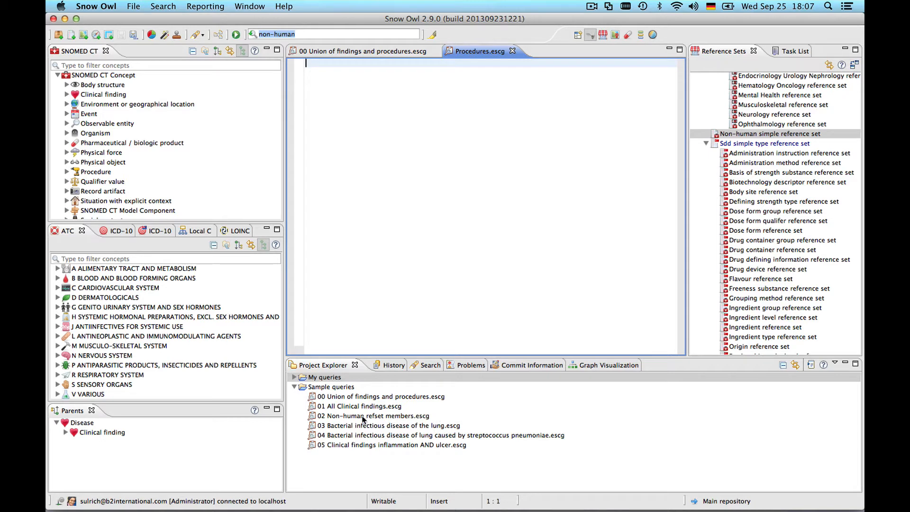
- Expand the My queries project and open Procedures.escg in the editor
{"action": "left_click", "coordinate": [295, 377]}
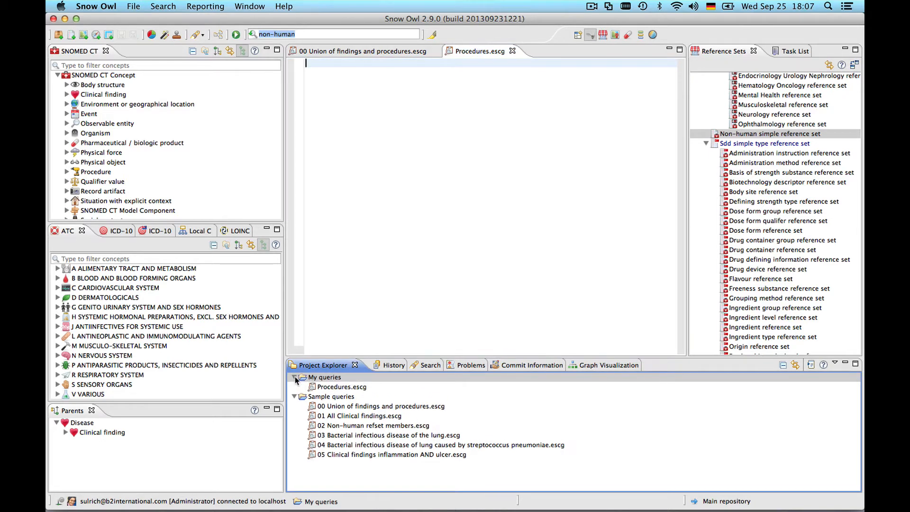
{"action": "left_click", "coordinate": [336, 388]}
{"action": "double_click", "coordinate": [335, 388]}
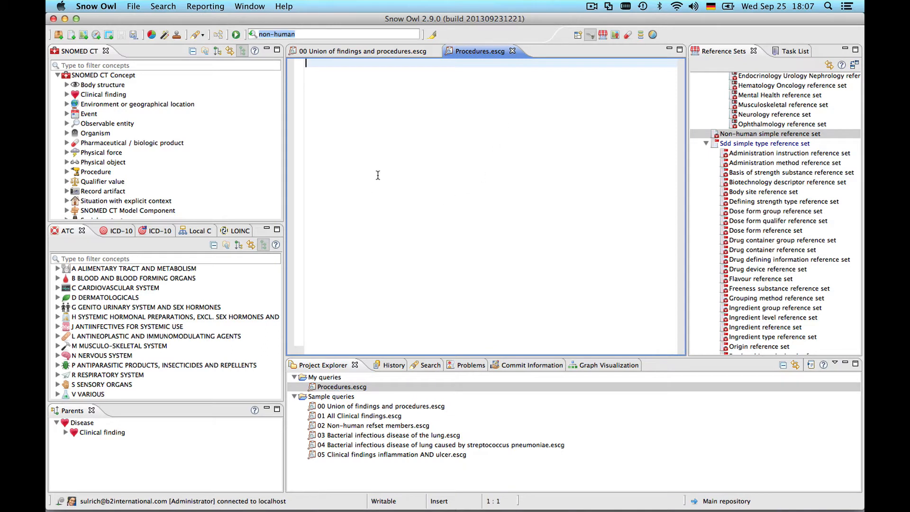
- Enter the << operator as sample text in Procedures.escg, and close the file without saving
{"action": "type", "text": "hj"}
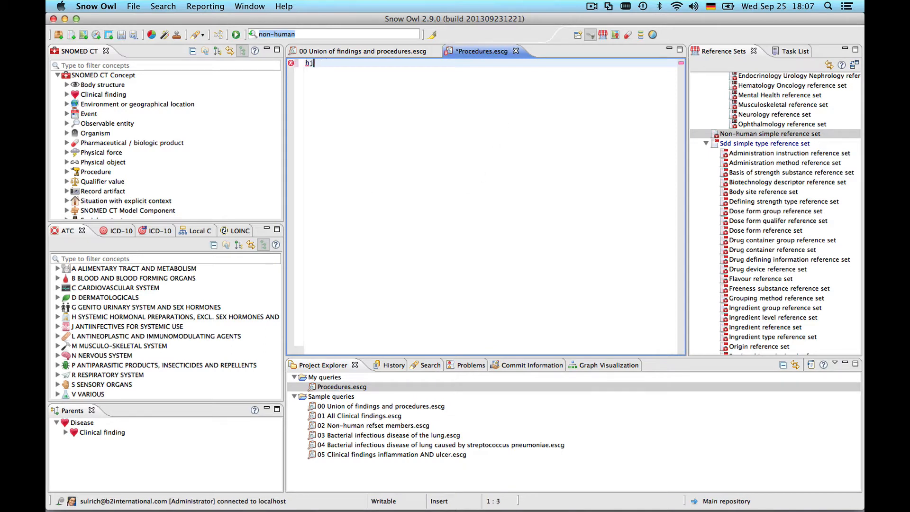
{"action": "key", "text": "BackSpace"}
{"action": "key", "text": "BackSpace"}
{"action": "type", "text": "y"}
{"action": "key", "text": "BackSpace"}
{"action": "type", "text": "<<"}
{"action": "left_click", "coordinate": [515, 51]}
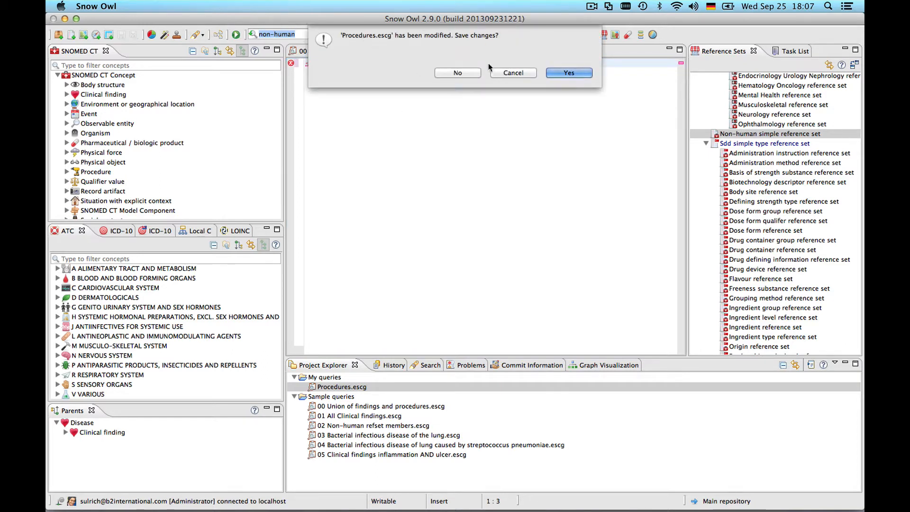
{"action": "left_click", "coordinate": [466, 75]}
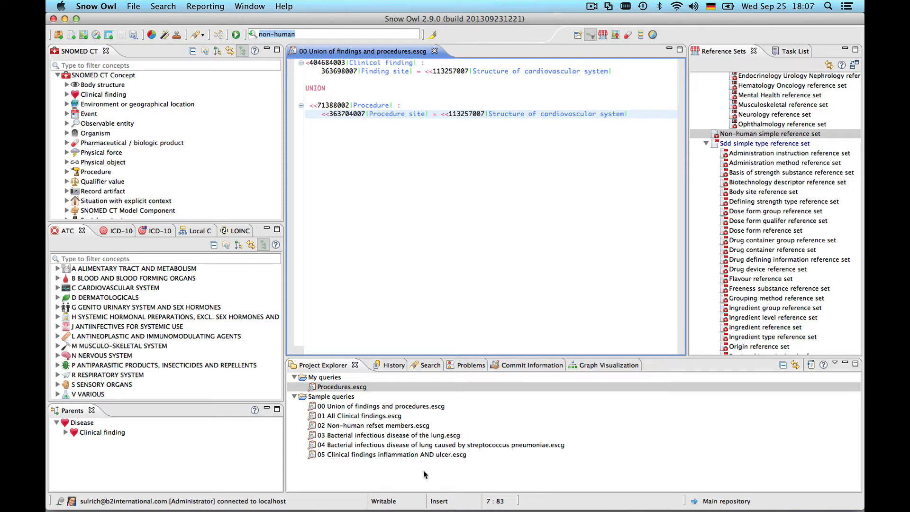
- Delete the Procedures.escg file from the My queries project
{"action": "right_click", "coordinate": [335, 389]}
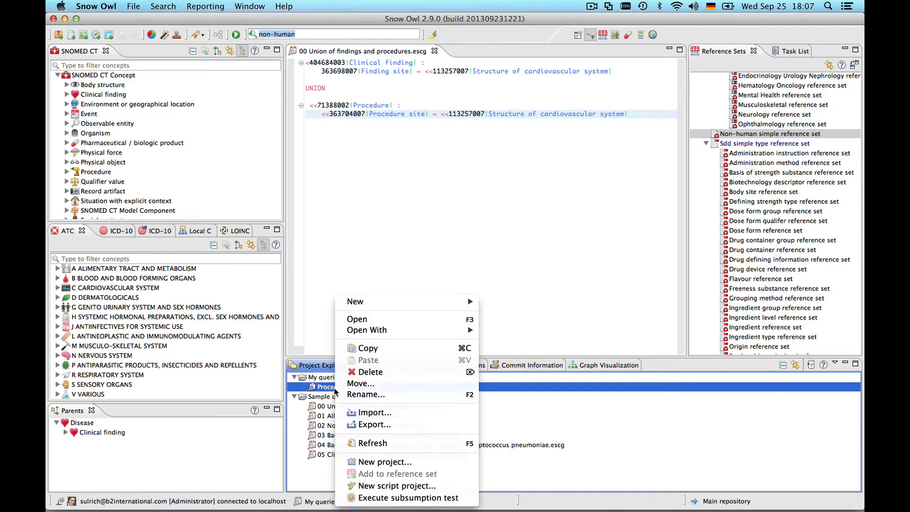
{"action": "left_click", "coordinate": [375, 372]}
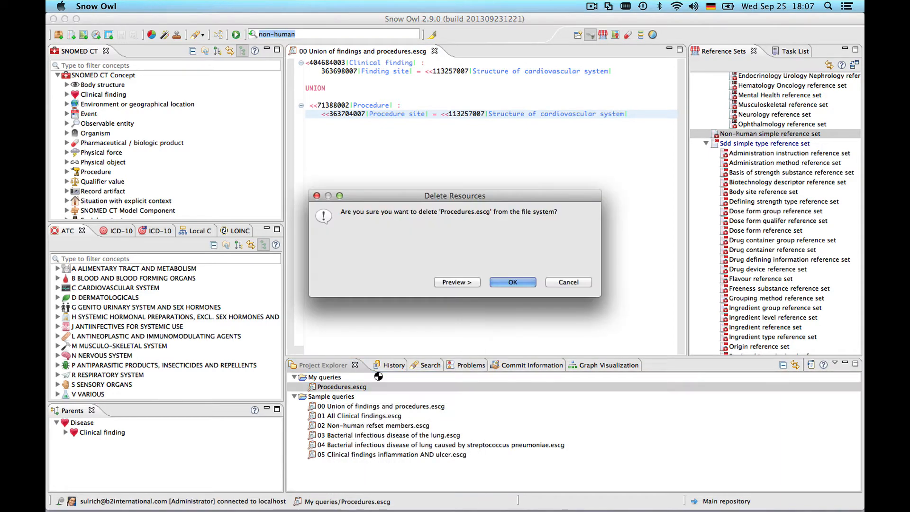
{"action": "left_click", "coordinate": [516, 281]}
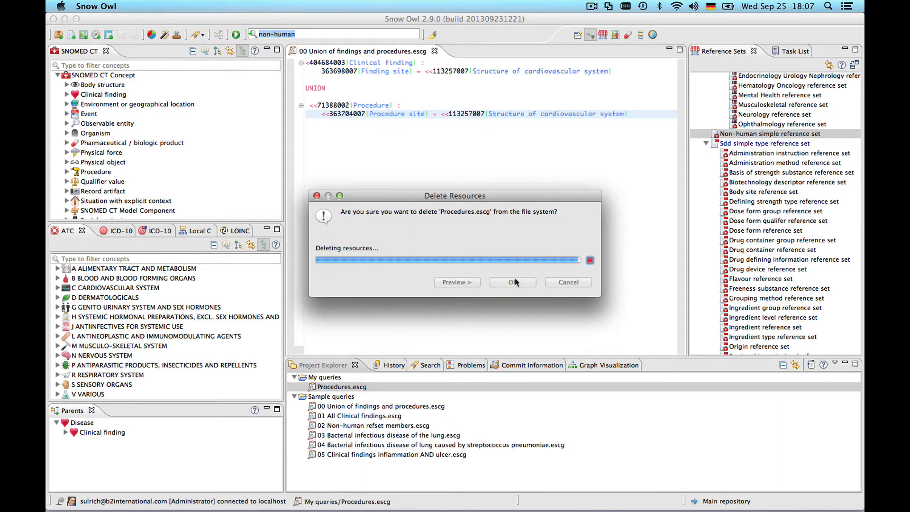
- Delete the My queries project from the Project Explorer
{"action": "left_click", "coordinate": [329, 377]}
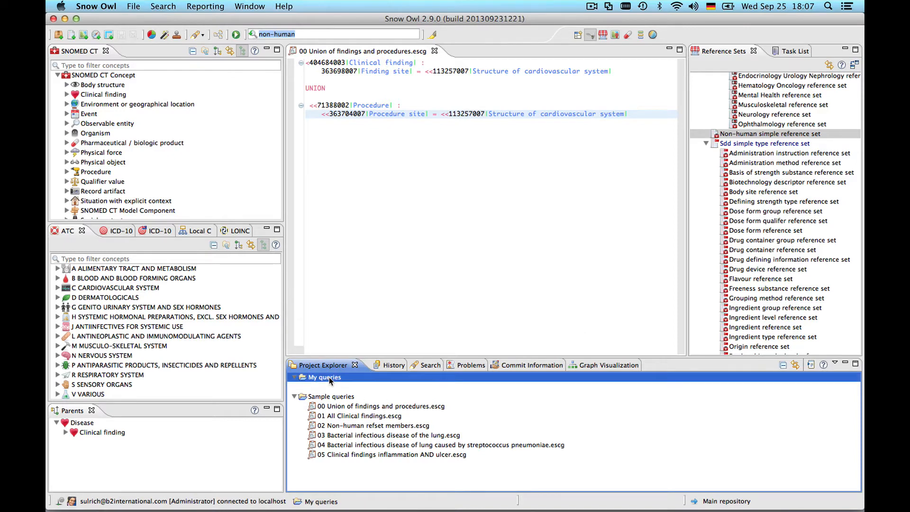
{"action": "right_click", "coordinate": [329, 377]}
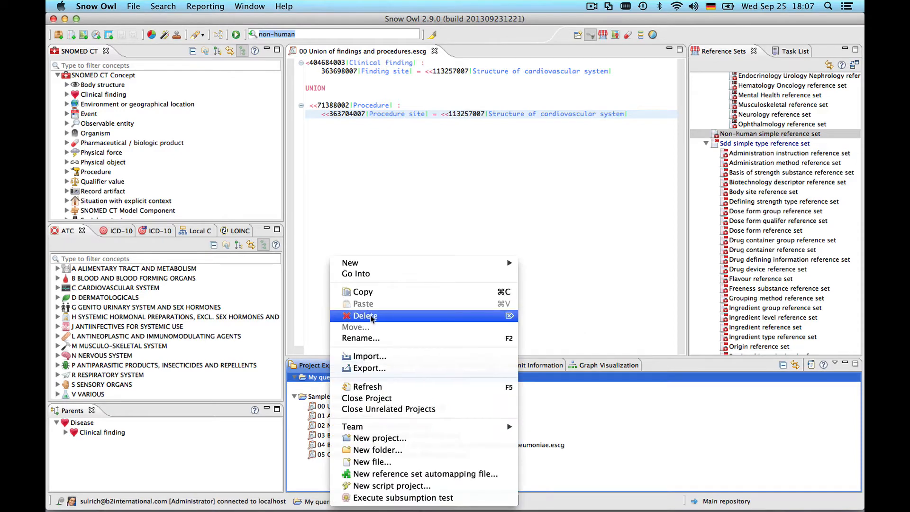
{"action": "left_click", "coordinate": [365, 315]}
{"action": "left_click", "coordinate": [518, 286]}
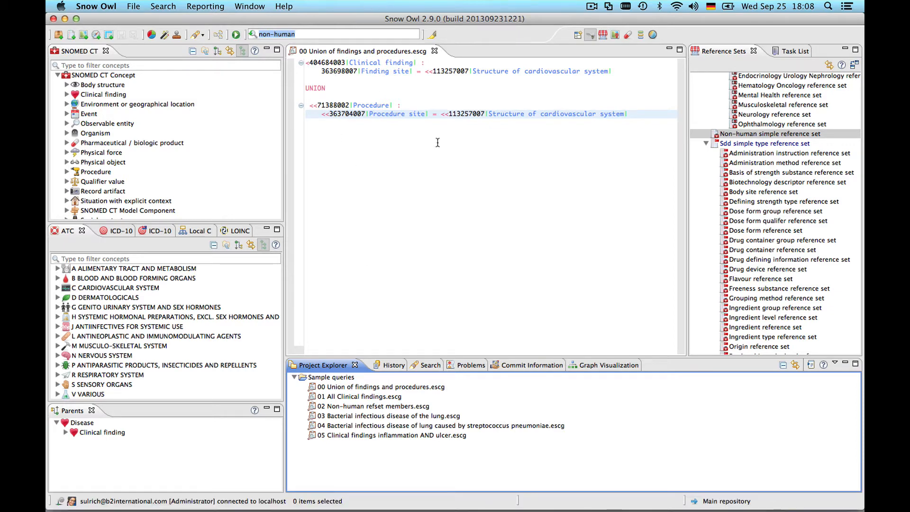
- Open 01 All Clinical findings.escg and check the child count of Clinical finding in the SNOMED CT hierarchy
{"action": "double_click", "coordinate": [346, 397]}
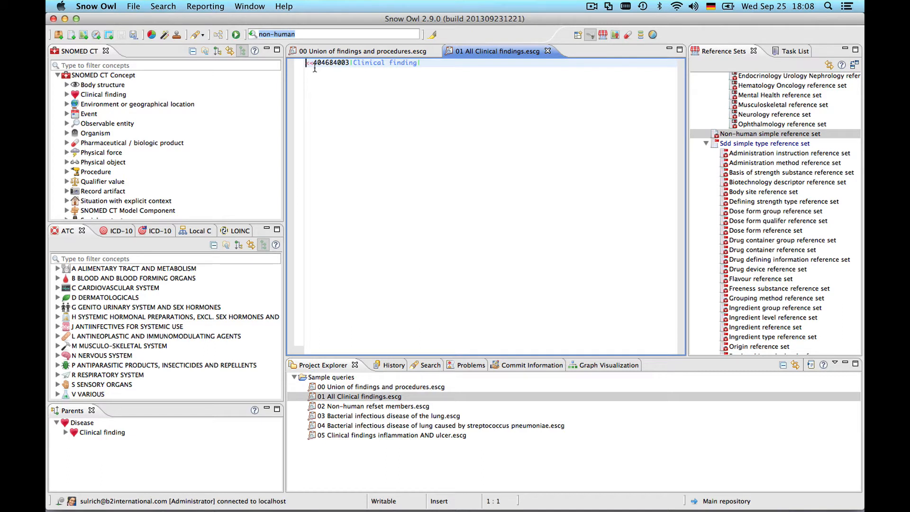
{"action": "key", "text": "Right"}
{"action": "mouse_move", "coordinate": [109, 99]}
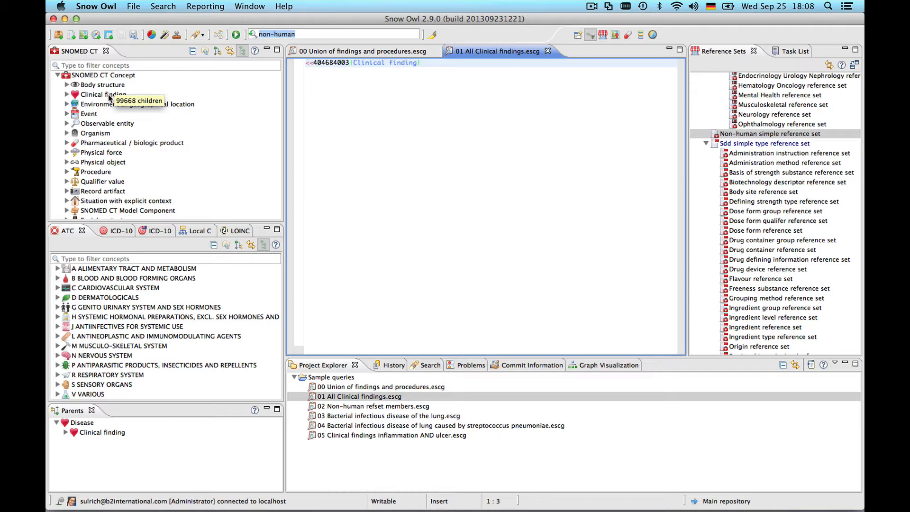
- Run the All Clinical findings query and maximize the Search view with its results
{"action": "left_click", "coordinate": [315, 114]}
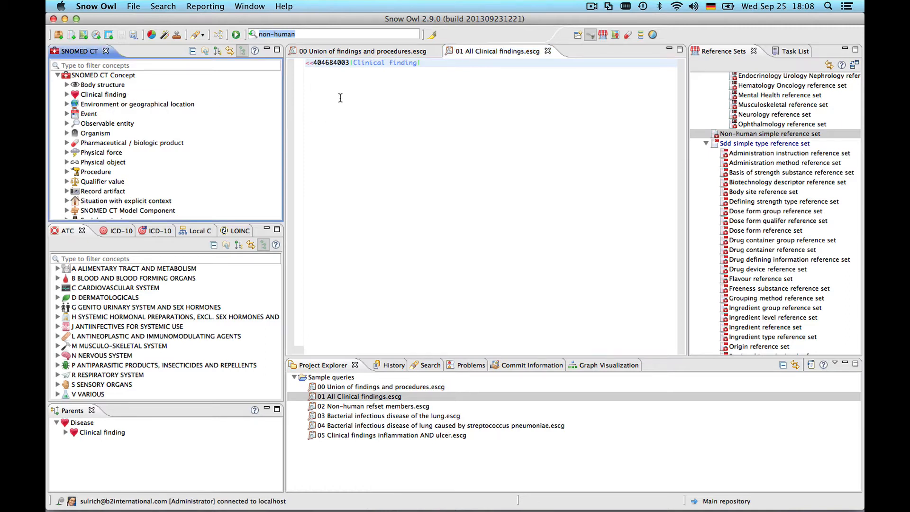
{"action": "left_click", "coordinate": [238, 35]}
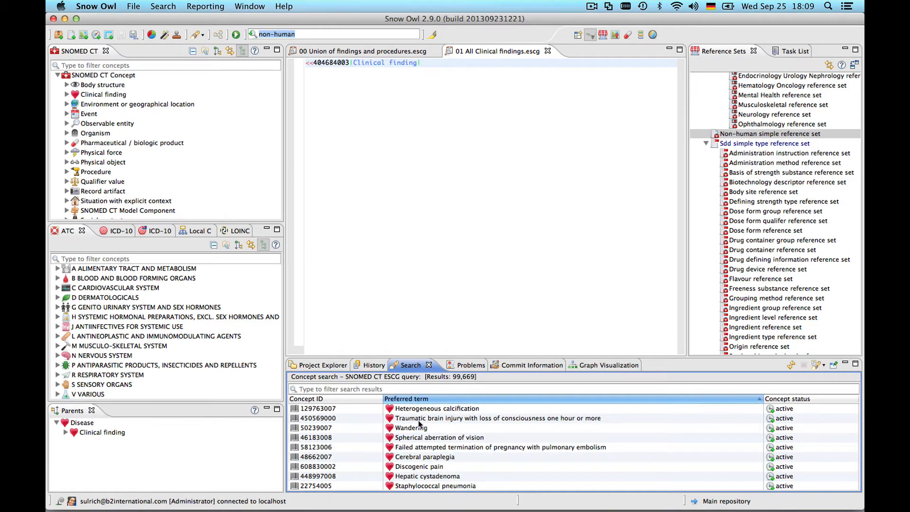
{"action": "double_click", "coordinate": [408, 367]}
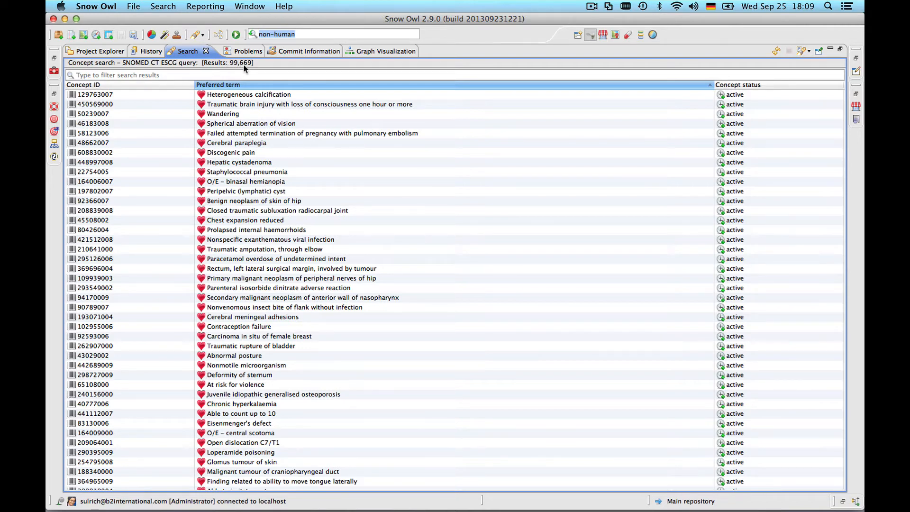
- Filter the maximized results of the All Clinical findings query by "blood"
{"action": "double_click", "coordinate": [185, 52]}
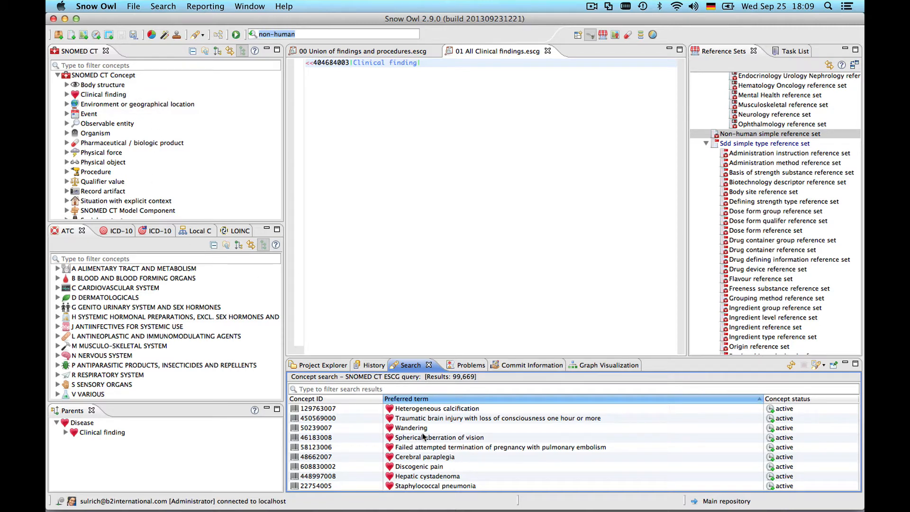
{"action": "double_click", "coordinate": [406, 366]}
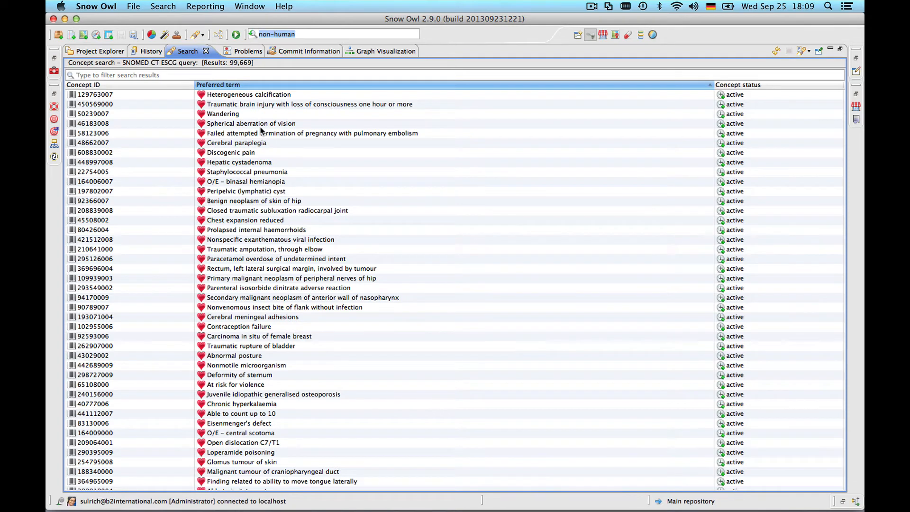
{"action": "left_click", "coordinate": [153, 73]}
{"action": "type", "text": "blood"}
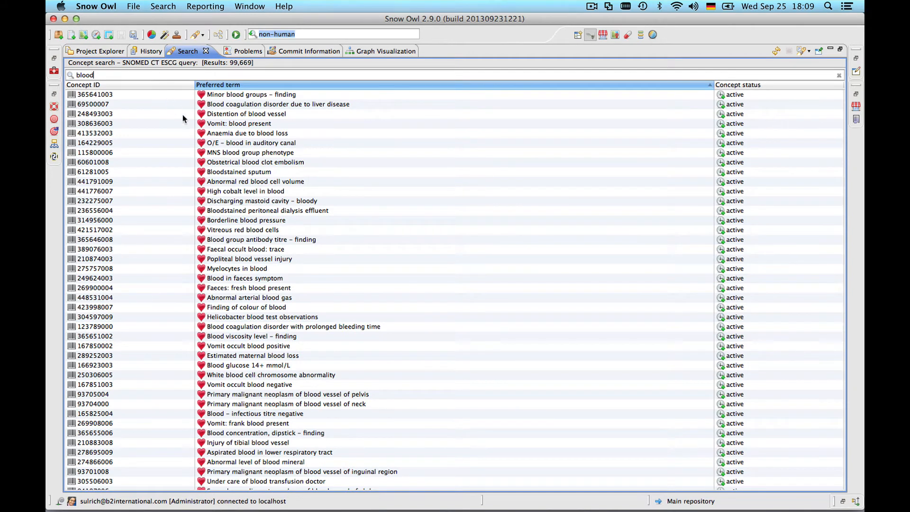
- Open the Distention of blood vessel concept from the filtered results and review its descriptions and properties
{"action": "double_click", "coordinate": [216, 114]}
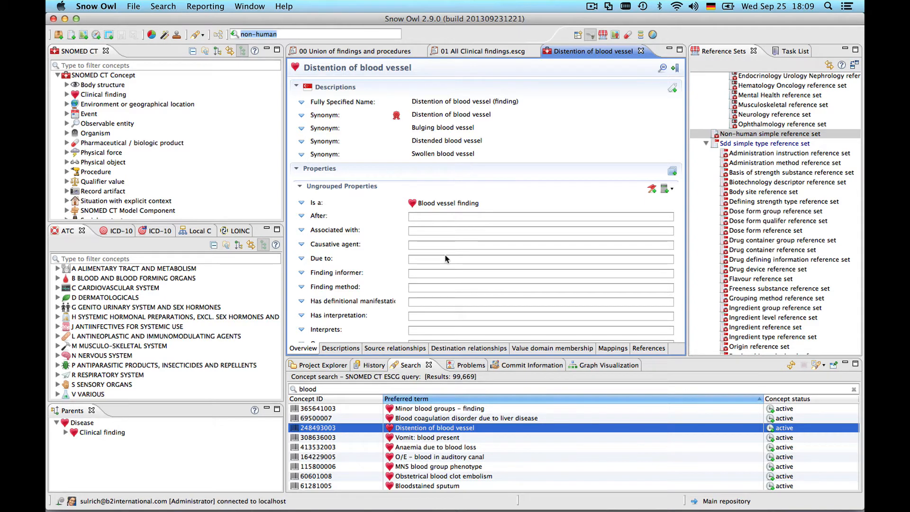
{"action": "scroll", "coordinate": [446, 258], "scroll_direction": "down", "scroll_amount": 5}
{"action": "scroll", "coordinate": [446, 258], "scroll_direction": "up", "scroll_amount": 5}
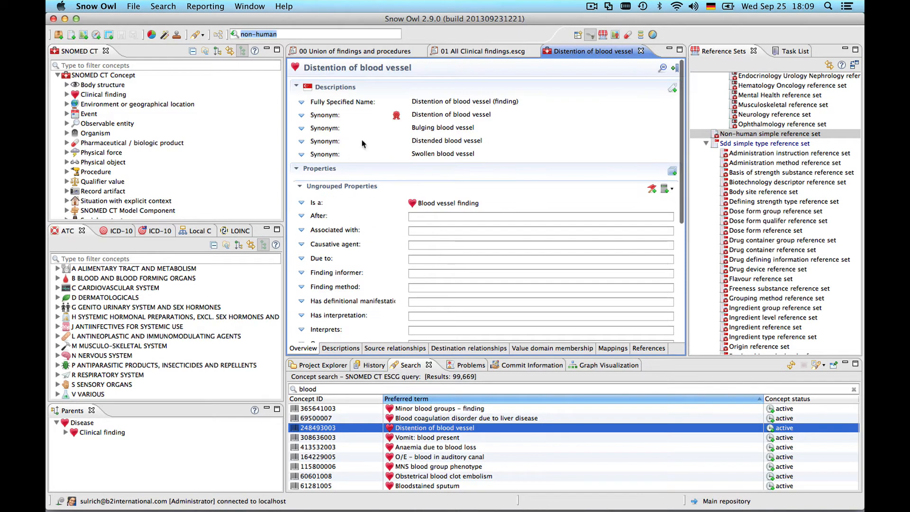
{"action": "mouse_move", "coordinate": [449, 287]}
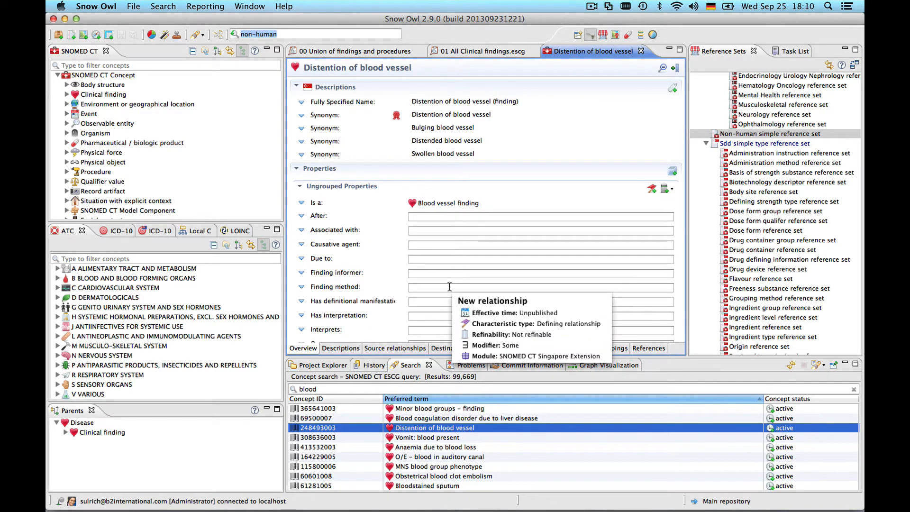
- Open the Non-human simple reference set and view the options for adding the Distention of blood vessel result to it
{"action": "double_click", "coordinate": [746, 136]}
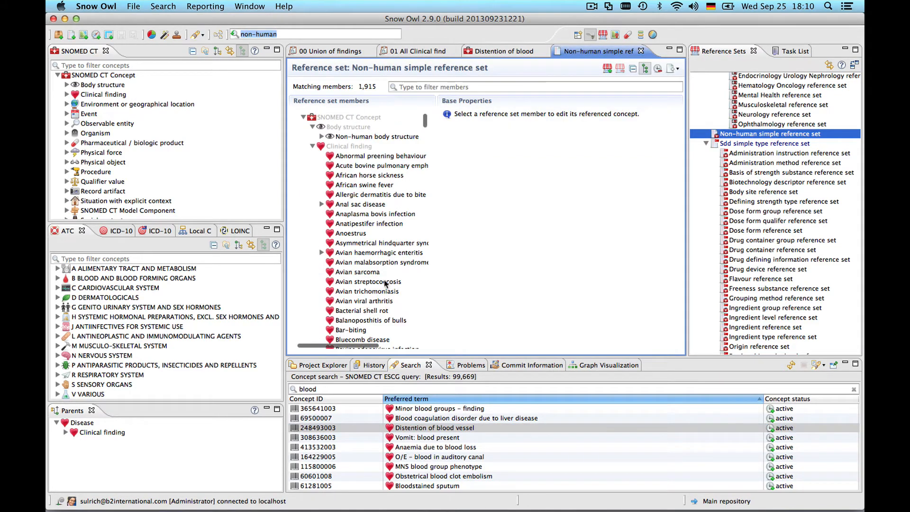
{"action": "left_click", "coordinate": [412, 429]}
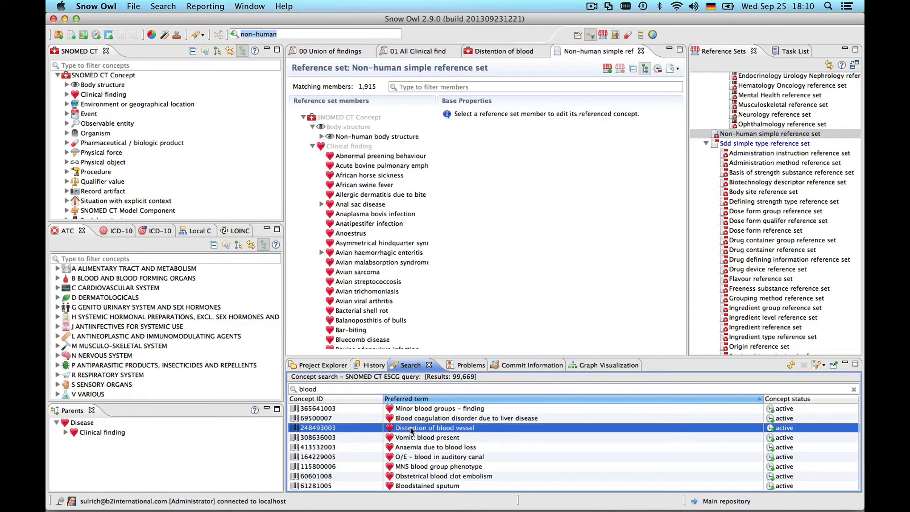
{"action": "right_click", "coordinate": [412, 430]}
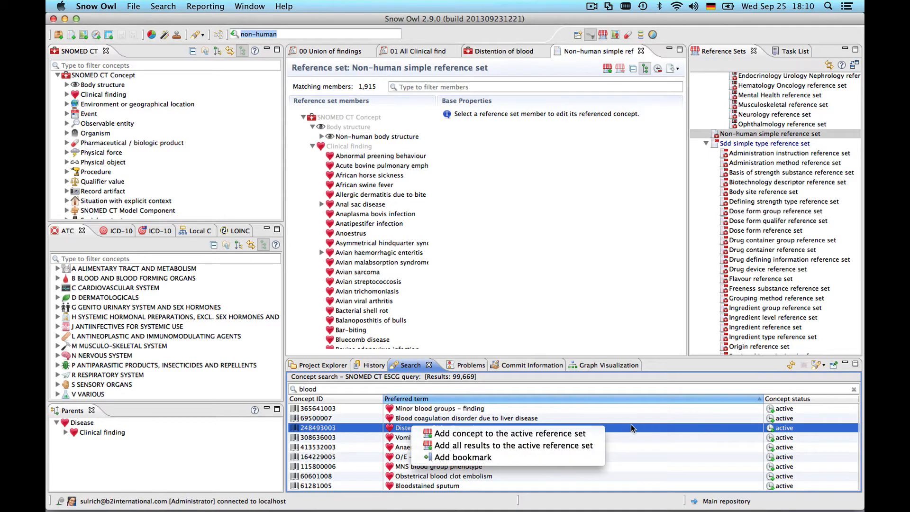
{"action": "left_click", "coordinate": [434, 434]}
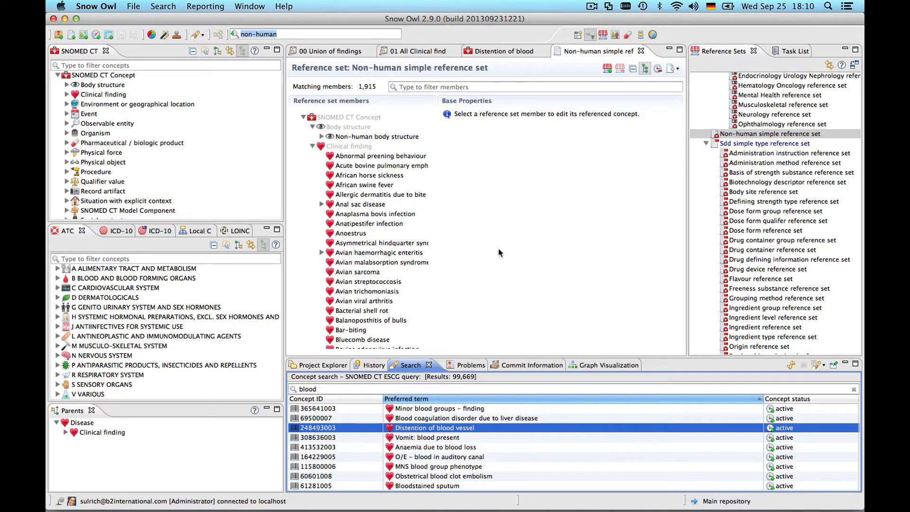
- Close the 00 Union of findings and procedures query and bring up 01 All Clinical findings.escg
{"action": "left_click", "coordinate": [312, 52]}
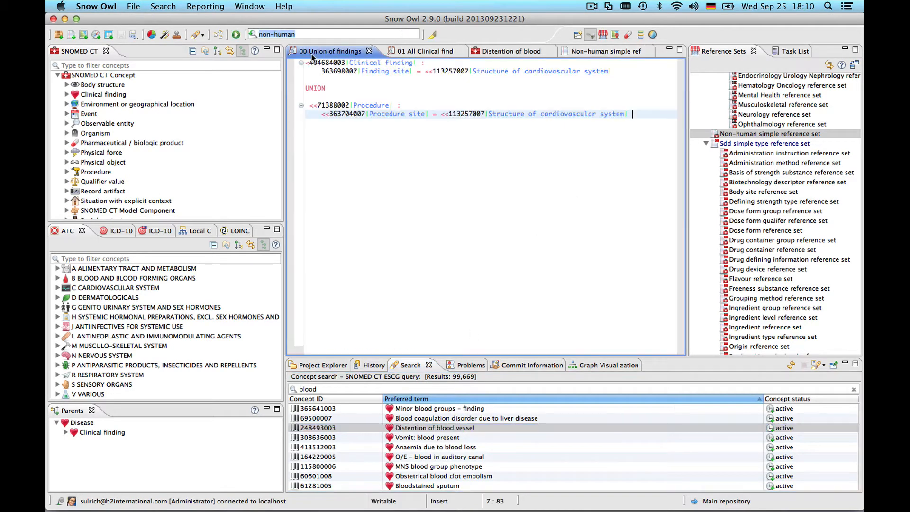
{"action": "left_click", "coordinate": [369, 51]}
{"action": "left_click", "coordinate": [343, 55]}
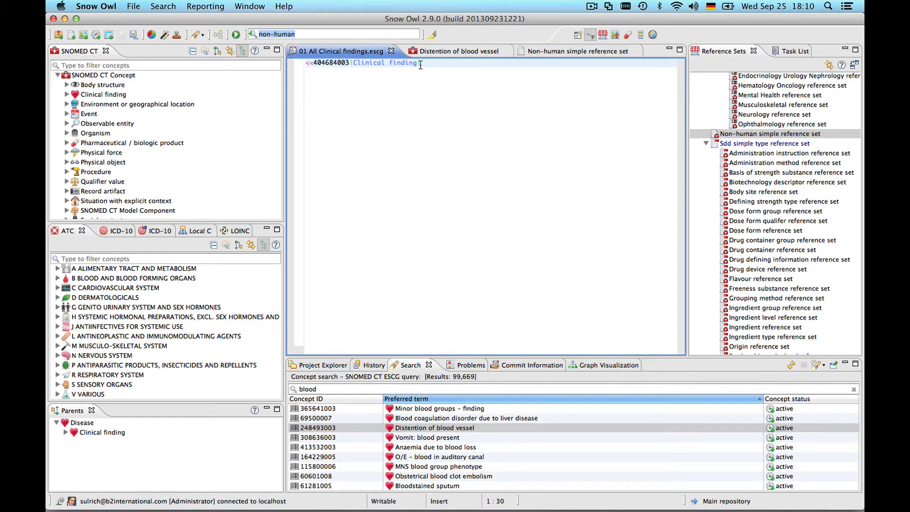
- Replace the Clinical finding concept after the << operator with the Event concept from the SNOMED CT hierarchy
{"action": "left_click_drag", "start_coordinate": [421, 63], "coordinate": [313, 66]}
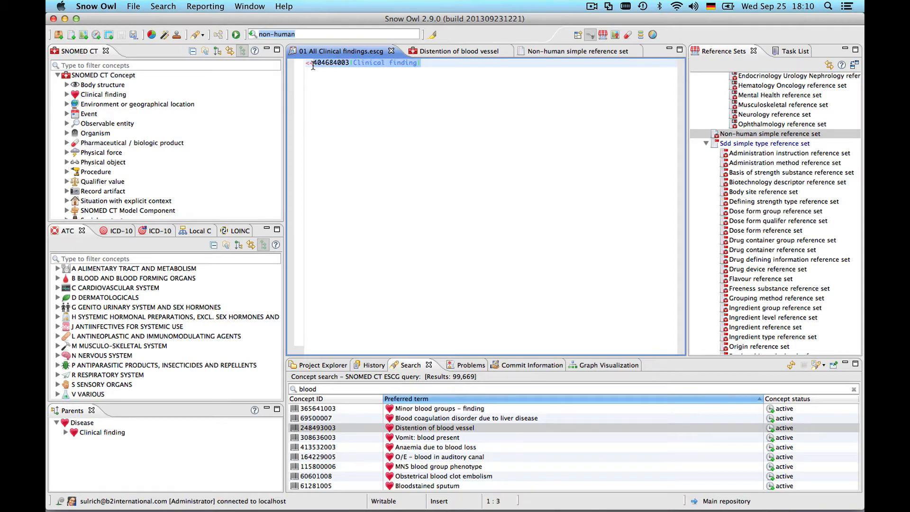
{"action": "key", "text": "BackSpace"}
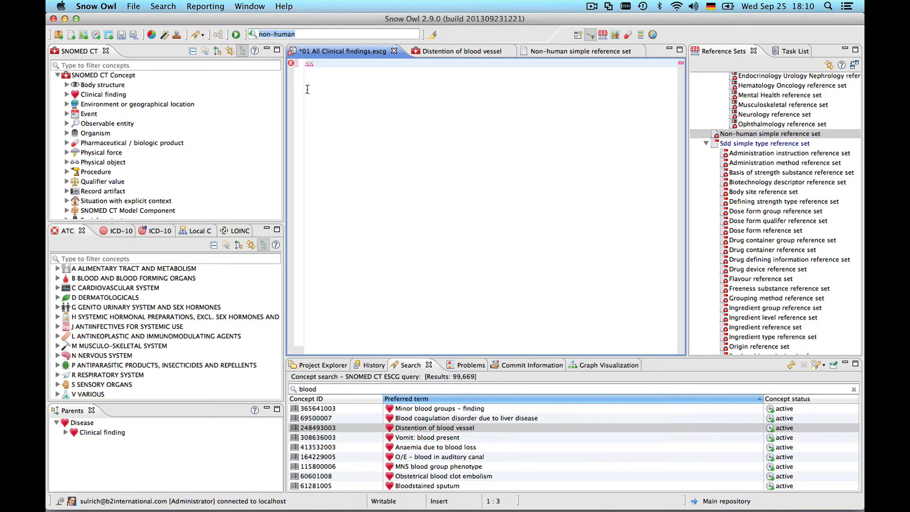
{"action": "mouse_move", "coordinate": [291, 67]}
{"action": "left_click", "coordinate": [88, 115]}
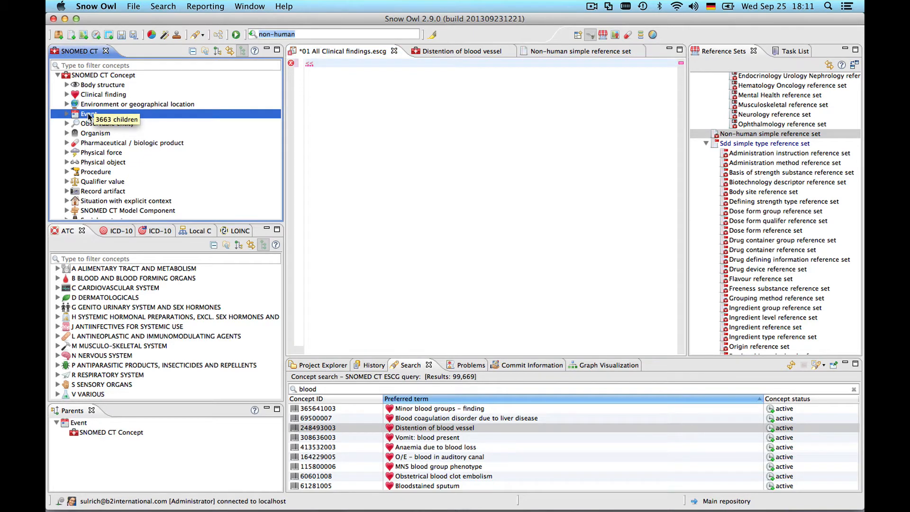
{"action": "left_click_drag", "start_coordinate": [89, 115], "coordinate": [366, 70]}
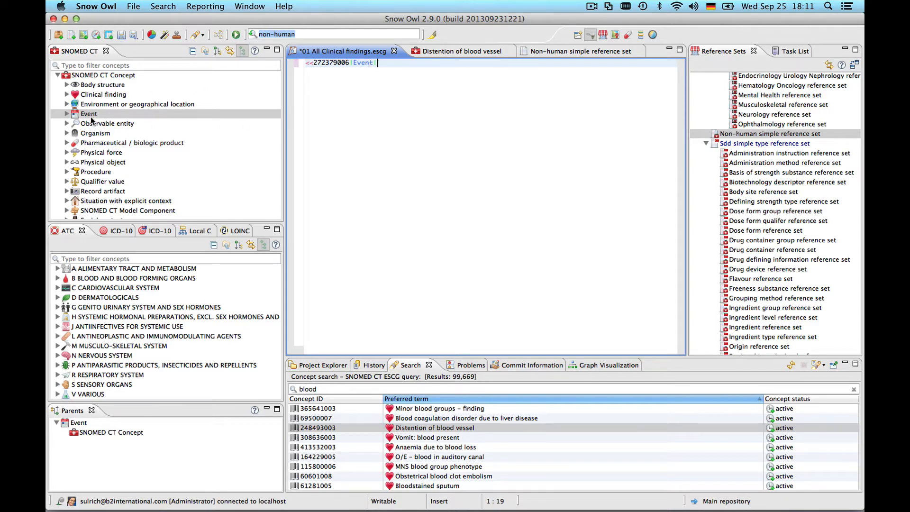
- Check the child count of Event, run the <<Event query and view its results enlarged before restoring the layout
{"action": "mouse_move", "coordinate": [91, 118]}
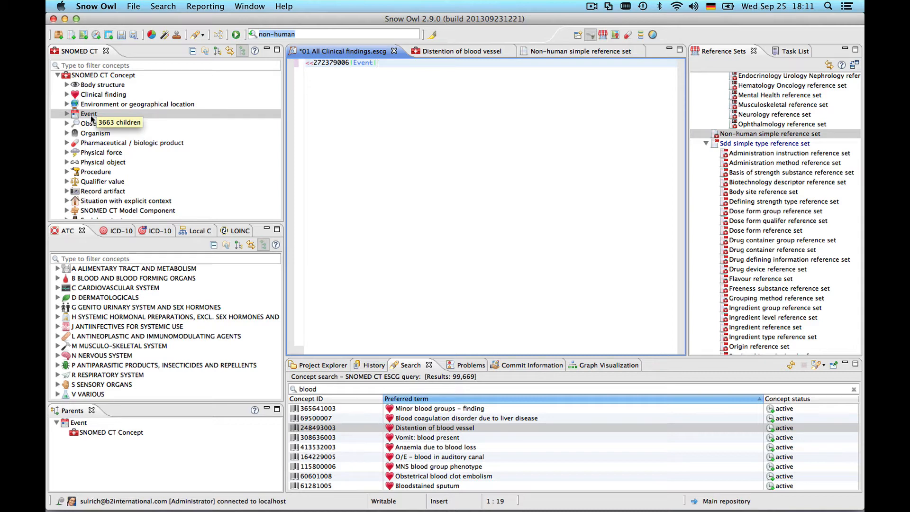
{"action": "left_click", "coordinate": [235, 35]}
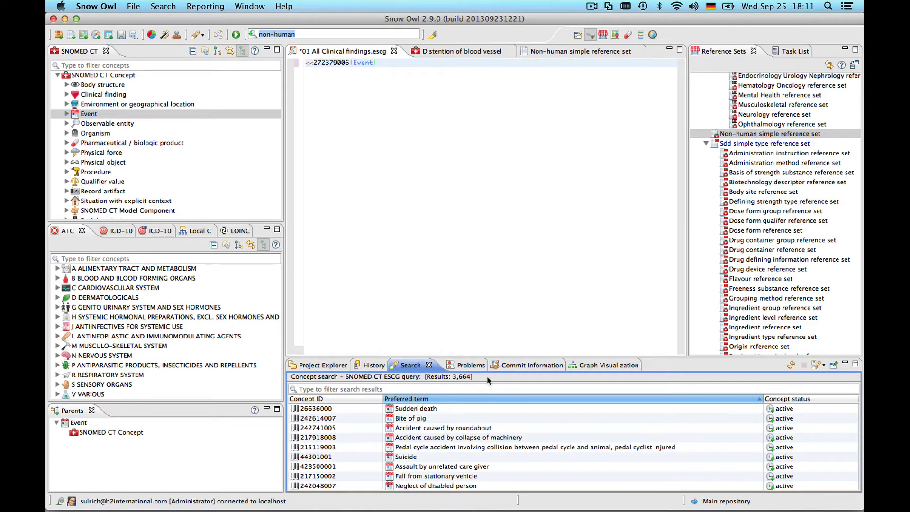
{"action": "double_click", "coordinate": [410, 365]}
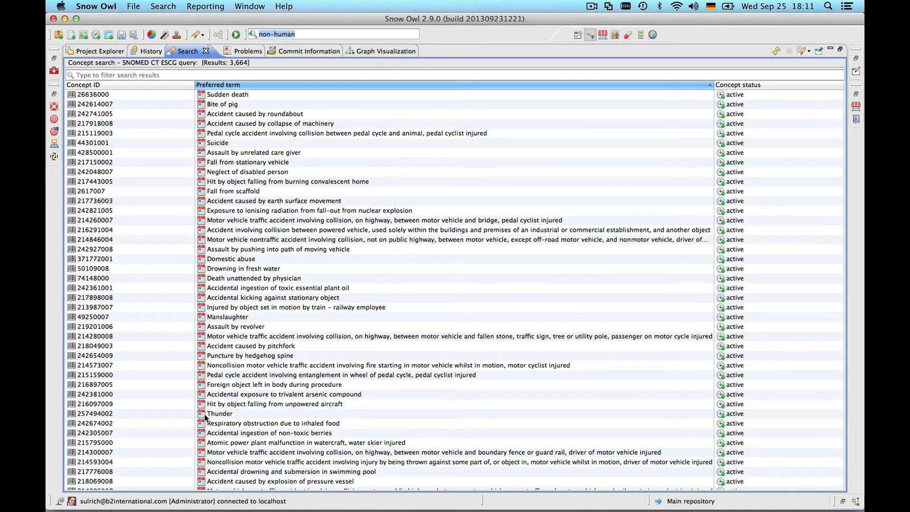
{"action": "double_click", "coordinate": [187, 52]}
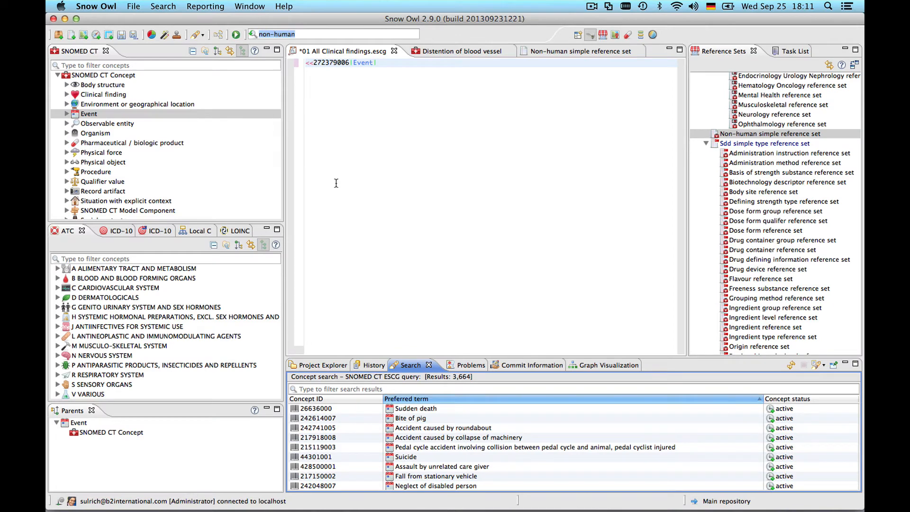
- Filter the query results by "event" and look for the Event concept itself in the list
{"action": "left_click", "coordinate": [350, 389]}
{"action": "type", "text": "event"}
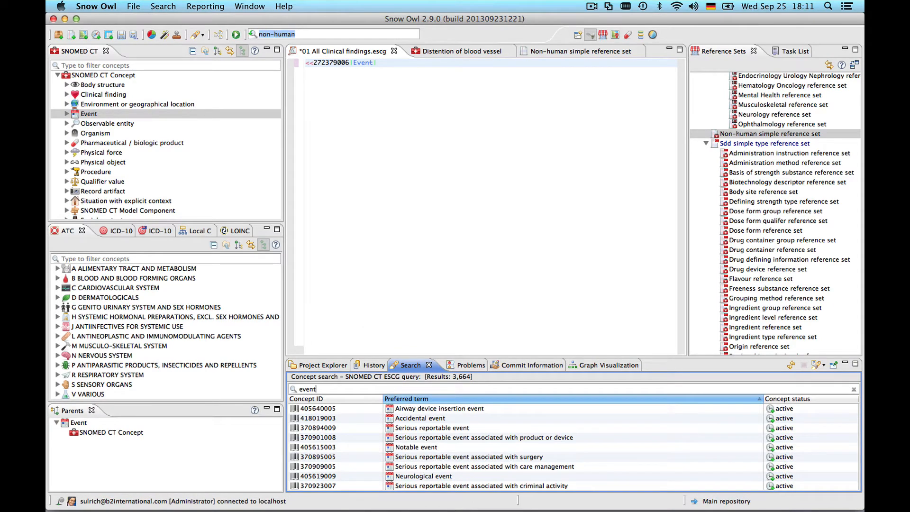
{"action": "scroll", "coordinate": [409, 430], "scroll_direction": "down", "scroll_amount": 5}
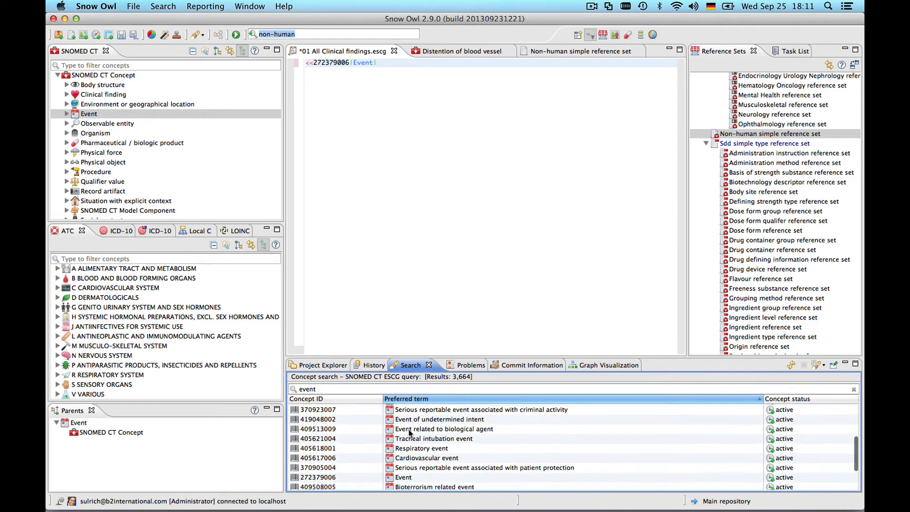
{"action": "scroll", "coordinate": [409, 430], "scroll_direction": "down", "scroll_amount": 2}
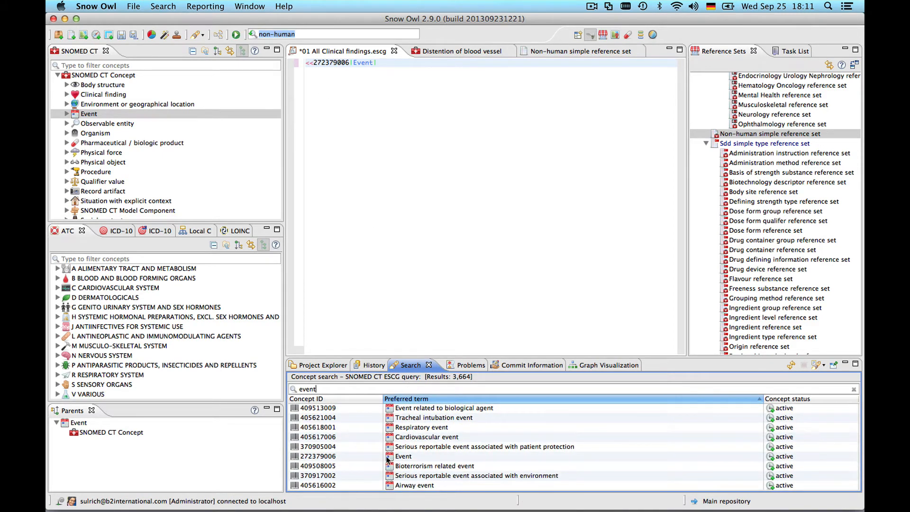
- Change the operator before Event from << to < and run the query again
{"action": "left_click", "coordinate": [314, 62]}
{"action": "key", "text": "BackSpace"}
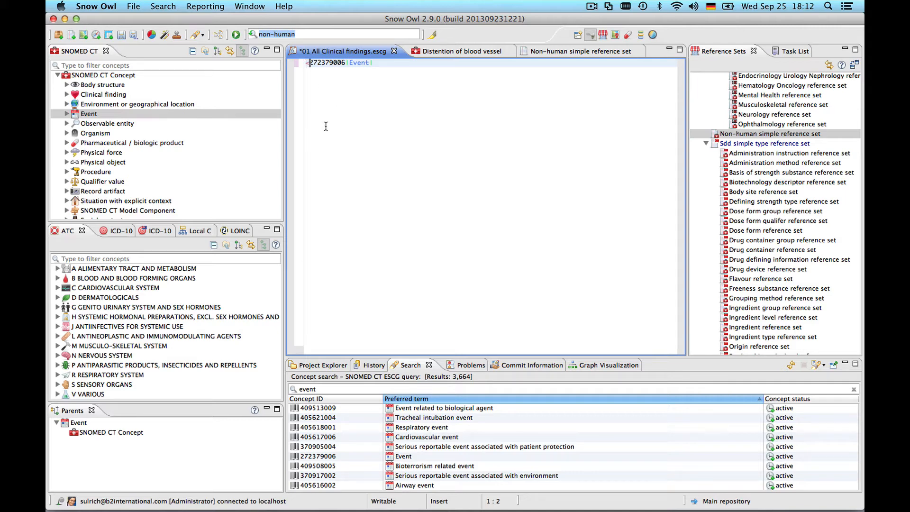
{"action": "left_click", "coordinate": [237, 37]}
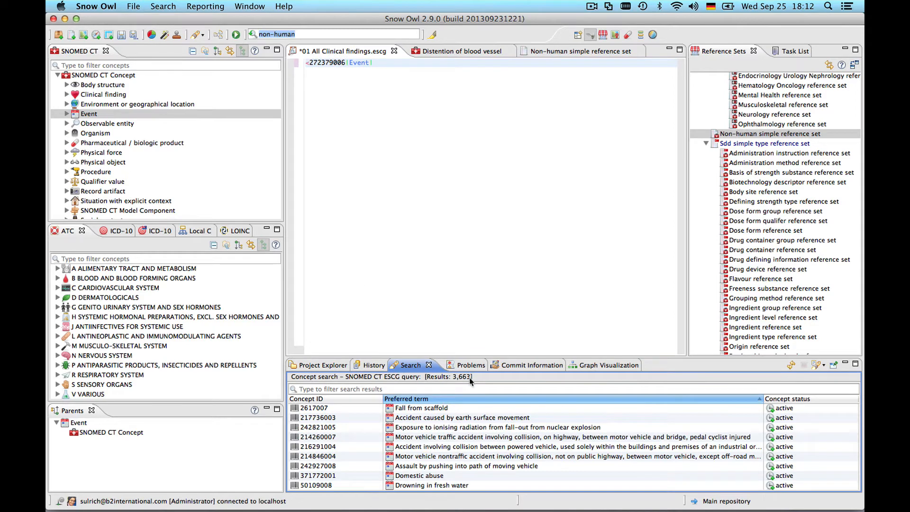
- Filter the new results by "event" and check whether the Event concept itself is included
{"action": "left_click", "coordinate": [348, 387]}
{"action": "type", "text": "event"}
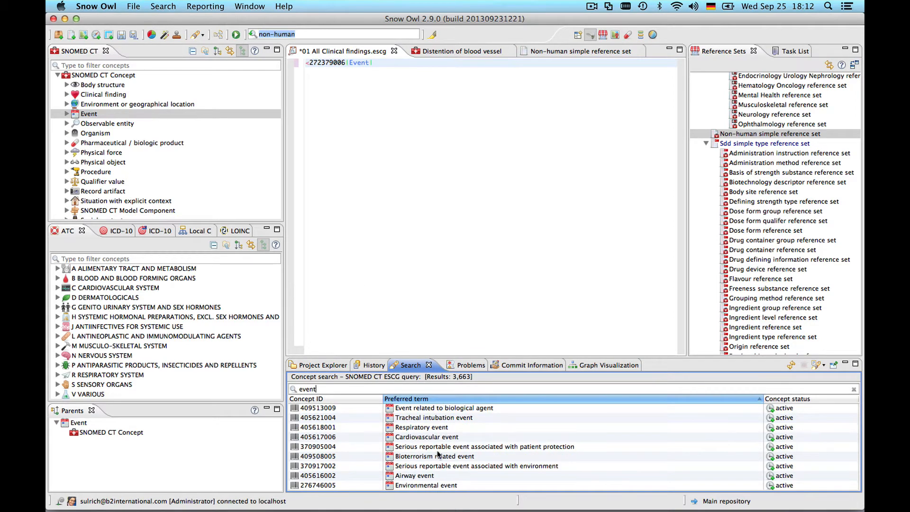
{"action": "scroll", "coordinate": [439, 454], "scroll_direction": "down", "scroll_amount": 2}
{"action": "scroll", "coordinate": [437, 451], "scroll_direction": "up", "scroll_amount": 5}
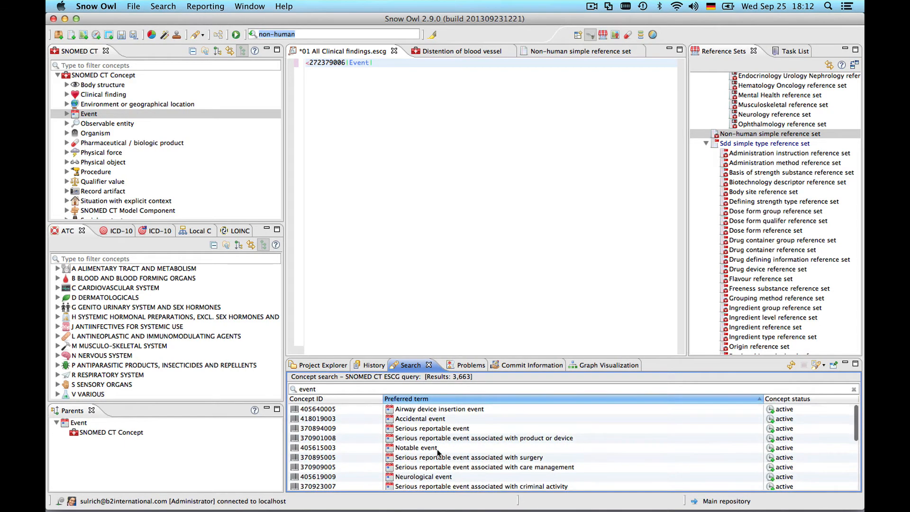
{"action": "scroll", "coordinate": [438, 451], "scroll_direction": "down", "scroll_amount": 3}
{"action": "scroll", "coordinate": [437, 451], "scroll_direction": "up", "scroll_amount": 3}
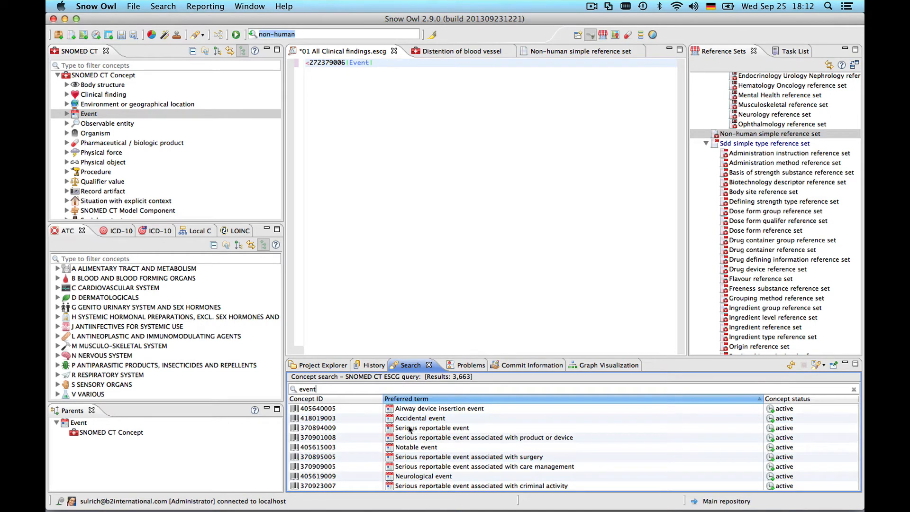
- Clear the results filter, then save and close 01 All Clinical findings.escg
{"action": "left_click", "coordinate": [854, 389]}
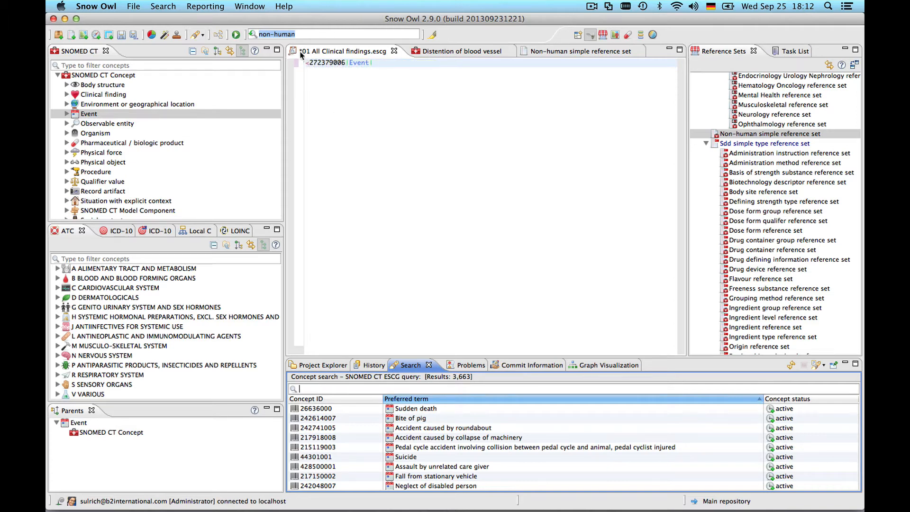
{"action": "left_click", "coordinate": [120, 35]}
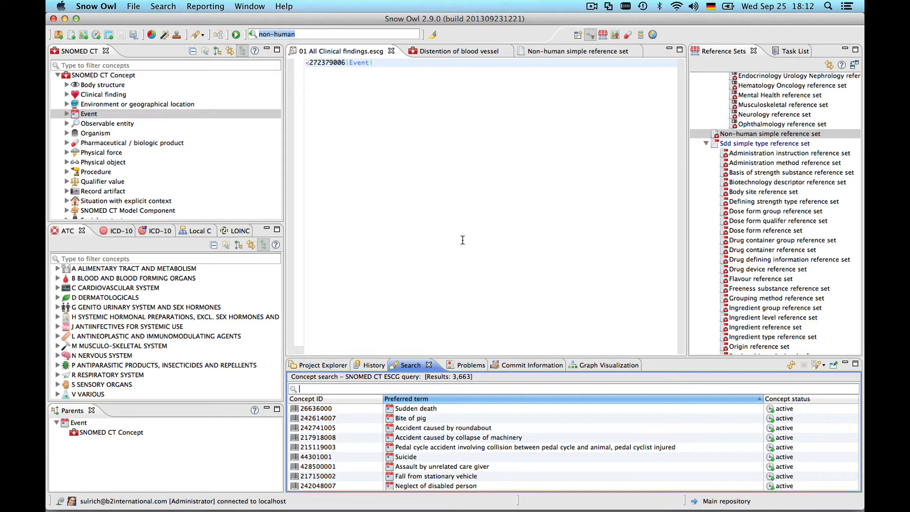
{"action": "left_click", "coordinate": [391, 51]}
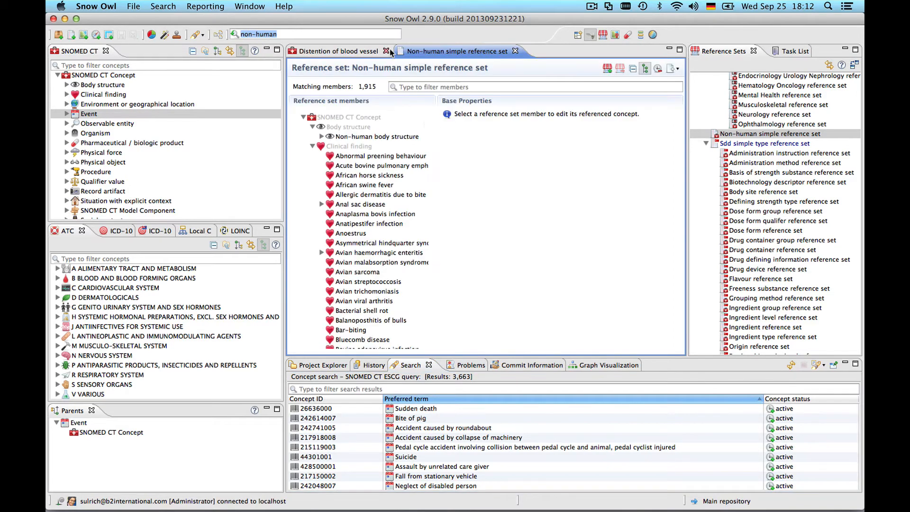
- Open the 02 Non-human refset members.escg sample query from the Project Explorer
{"action": "left_click", "coordinate": [316, 366]}
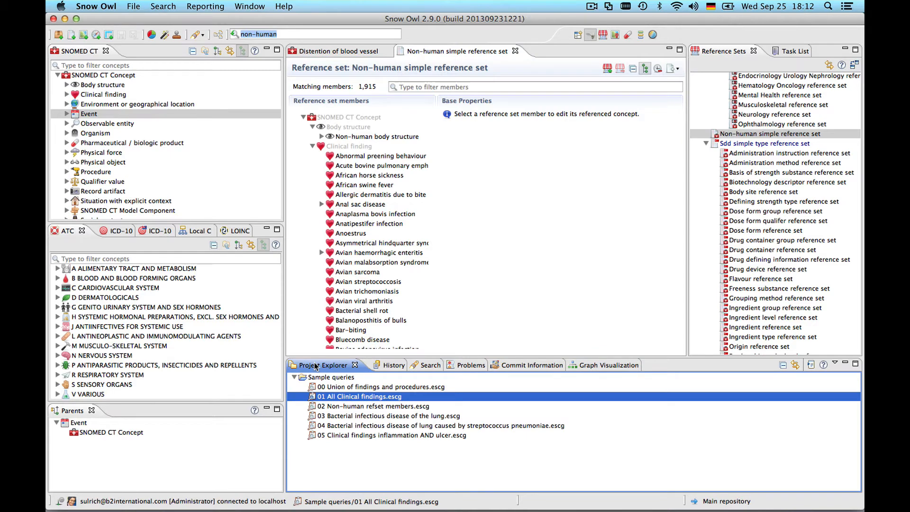
{"action": "double_click", "coordinate": [360, 407]}
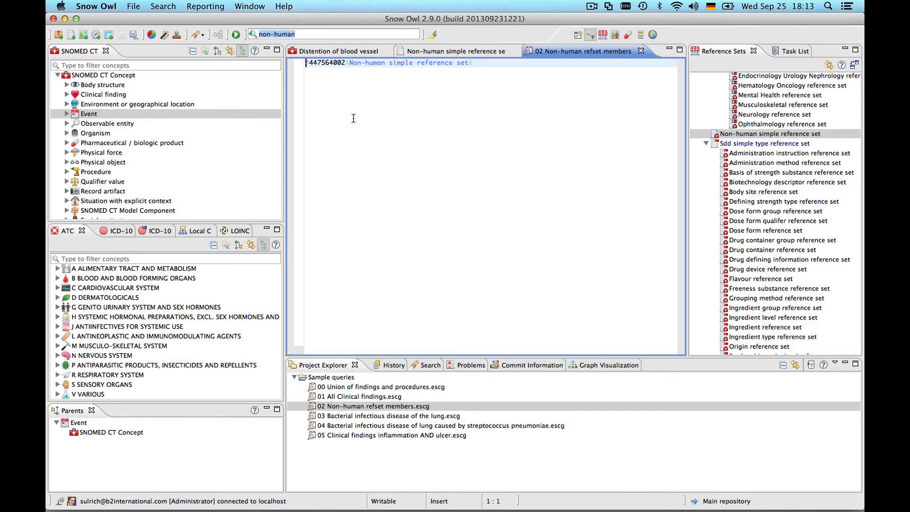
{"action": "key", "text": "Right"}
- Bring up the Non-human simple reference set and close the Distention of blood vessel concept
{"action": "left_click", "coordinate": [467, 53]}
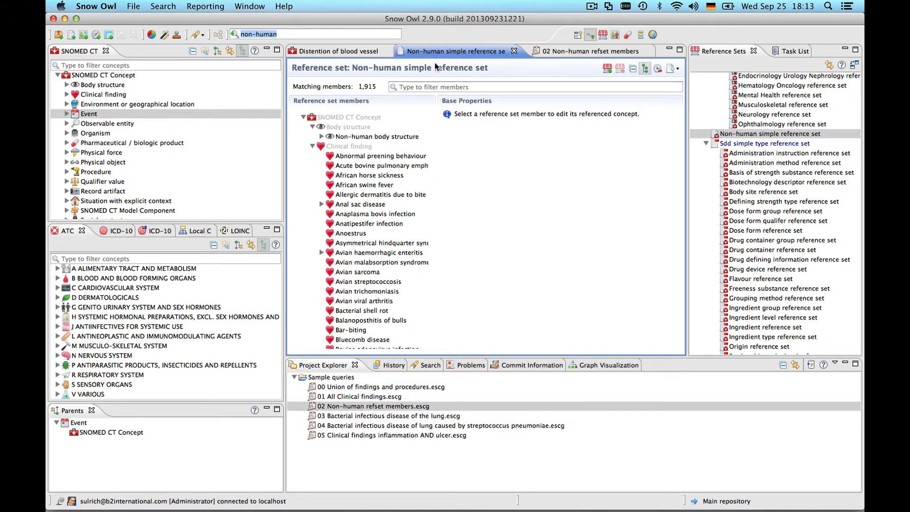
{"action": "left_click", "coordinate": [386, 51]}
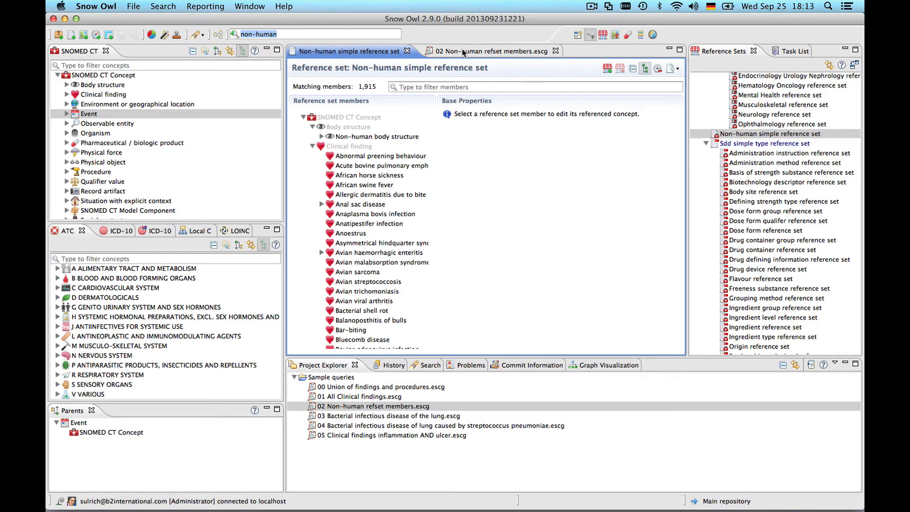
- Run the 02 Non-human refset members.escg query and look over its results in the enlarged search view
{"action": "left_click", "coordinate": [462, 51]}
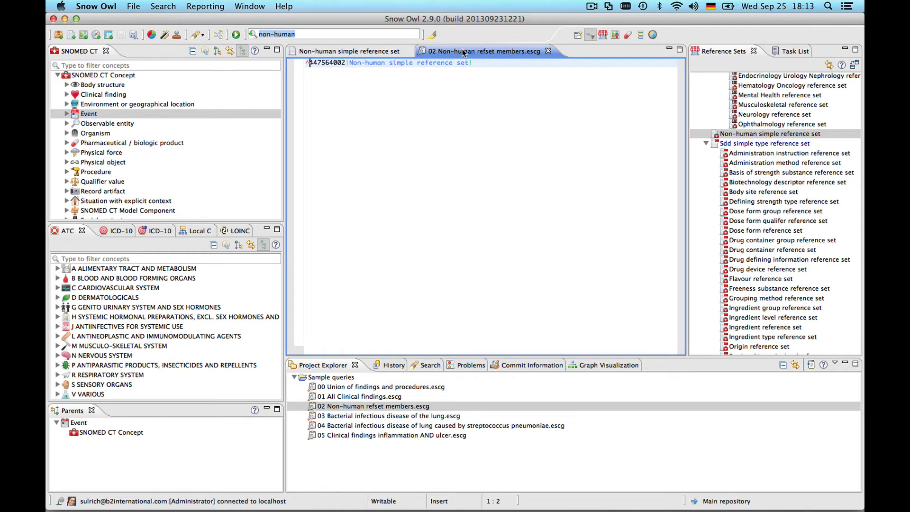
{"action": "left_click", "coordinate": [240, 34]}
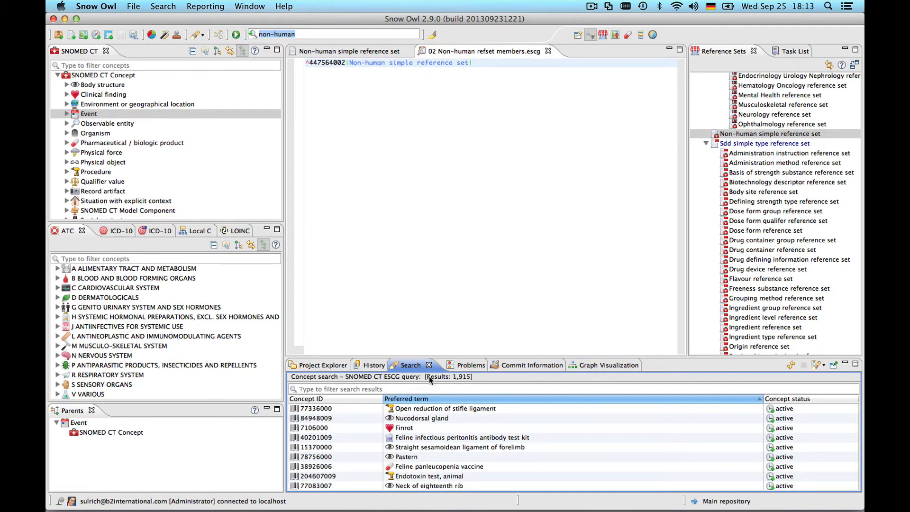
{"action": "double_click", "coordinate": [409, 365]}
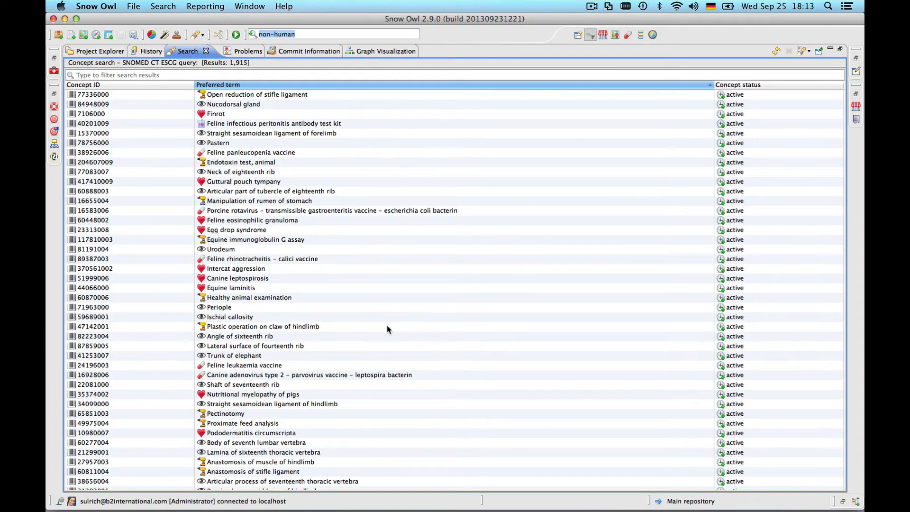
{"action": "double_click", "coordinate": [186, 51]}
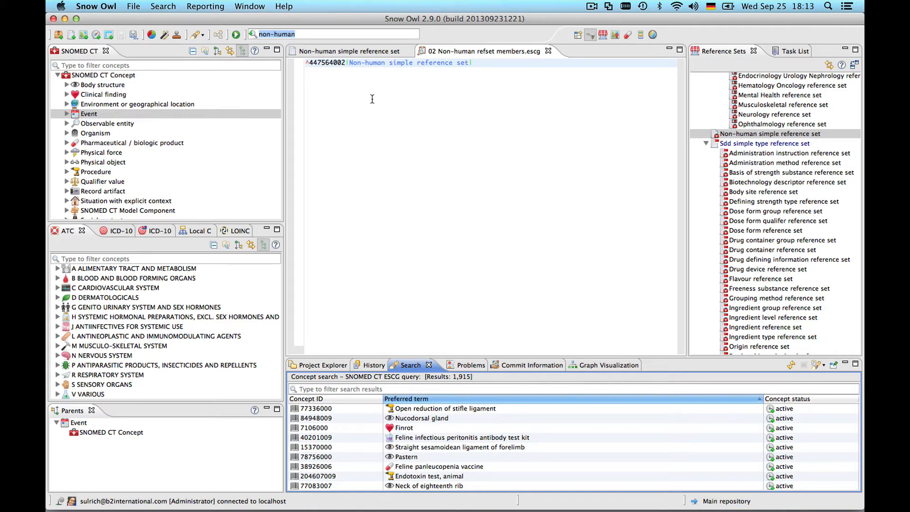
- Open 01 All Clinical findings.escg and replace its expression with <<404684003|Clinical finding|, using the concept from the SNOMED CT hierarchy
{"action": "left_click", "coordinate": [323, 365]}
{"action": "double_click", "coordinate": [329, 396]}
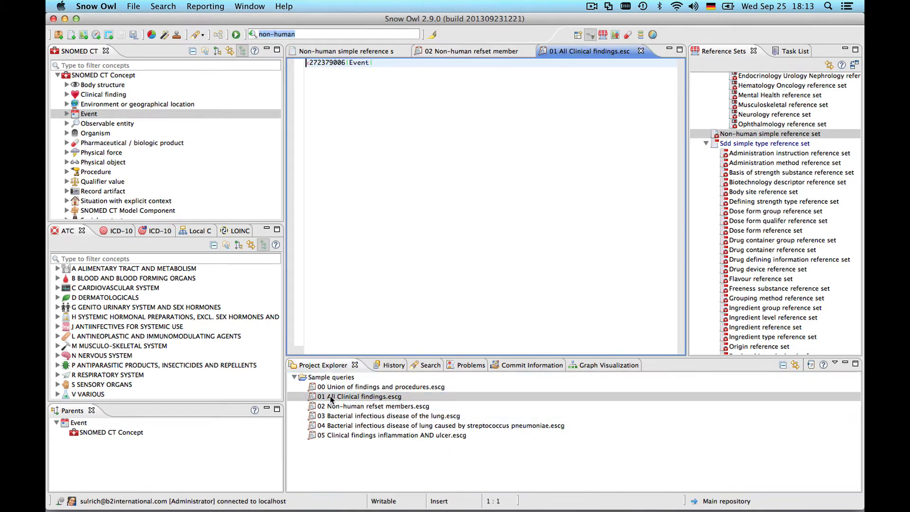
{"action": "left_click", "coordinate": [377, 63]}
{"action": "left_click_drag", "start_coordinate": [378, 64], "coordinate": [311, 63]}
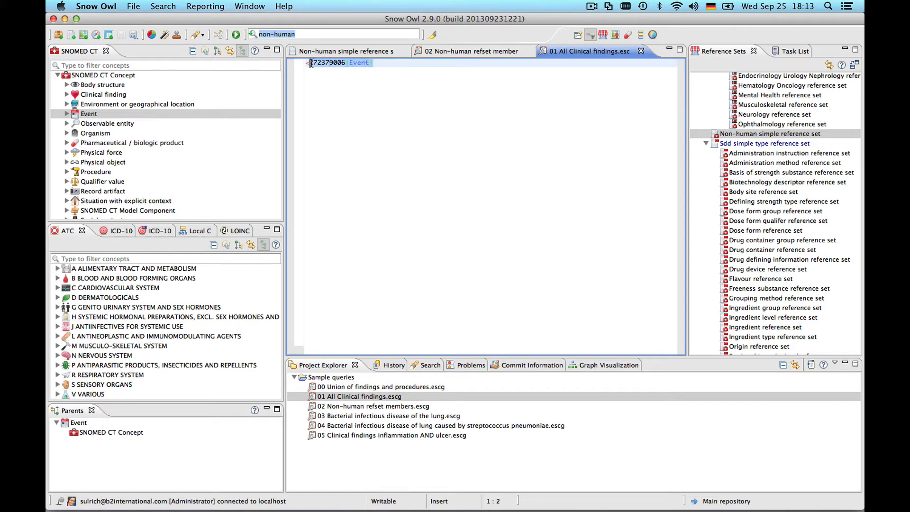
{"action": "key", "text": "BackSpace"}
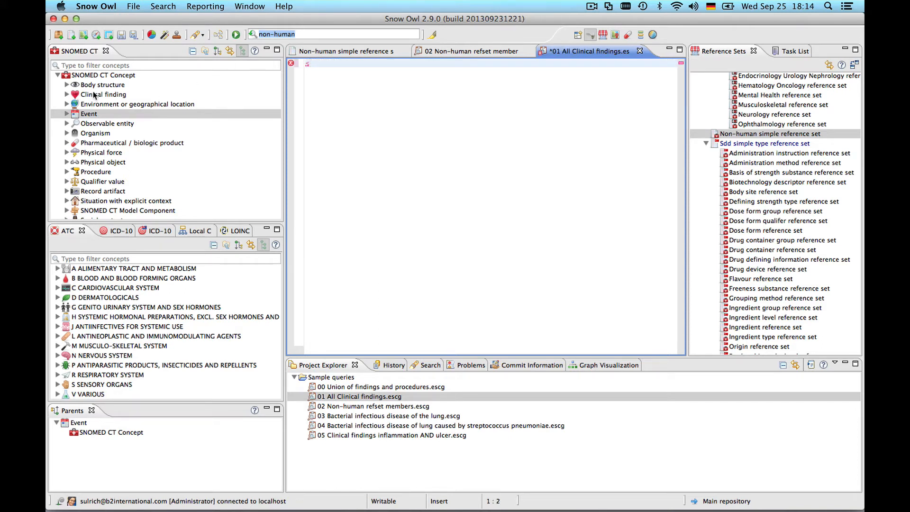
{"action": "left_click_drag", "start_coordinate": [97, 95], "coordinate": [372, 69]}
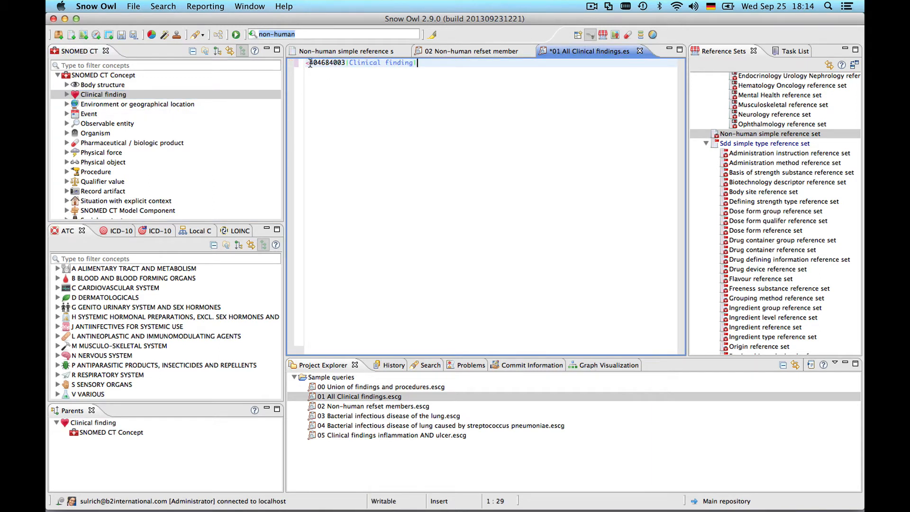
{"action": "type", "text": "<"}
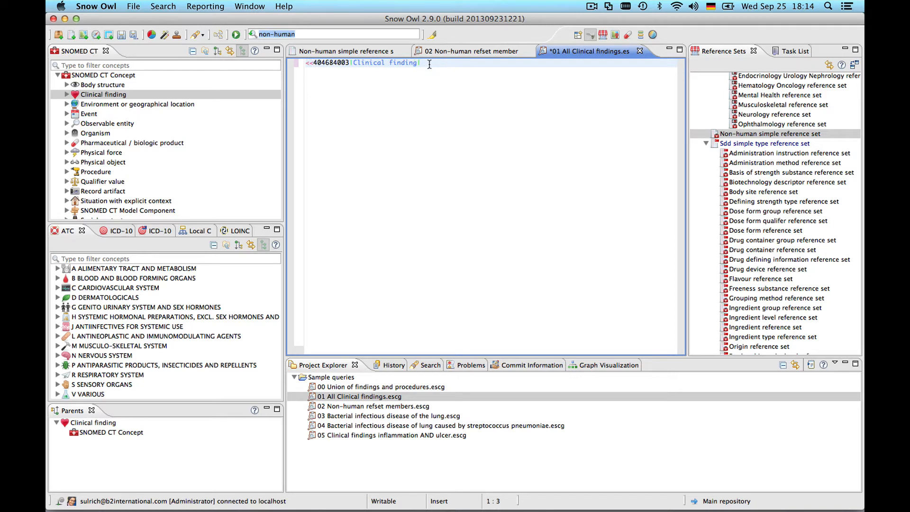
- Copy the entire Clinical finding expression into 02 Non-human refset members.escg, in front of the reference set expression
{"action": "left_click", "coordinate": [414, 63]}
{"action": "left_click_drag", "start_coordinate": [421, 63], "coordinate": [298, 67]}
{"action": "key", "text": "super+c"}
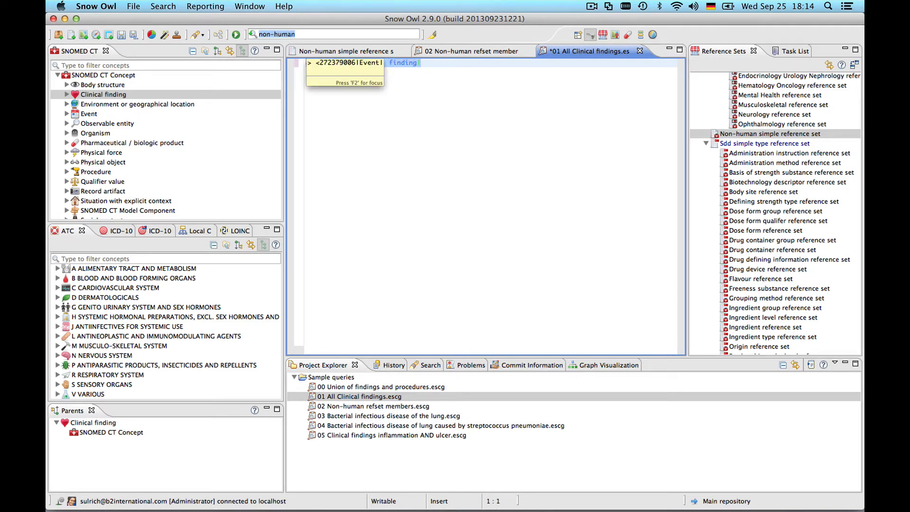
{"action": "left_click", "coordinate": [496, 51]}
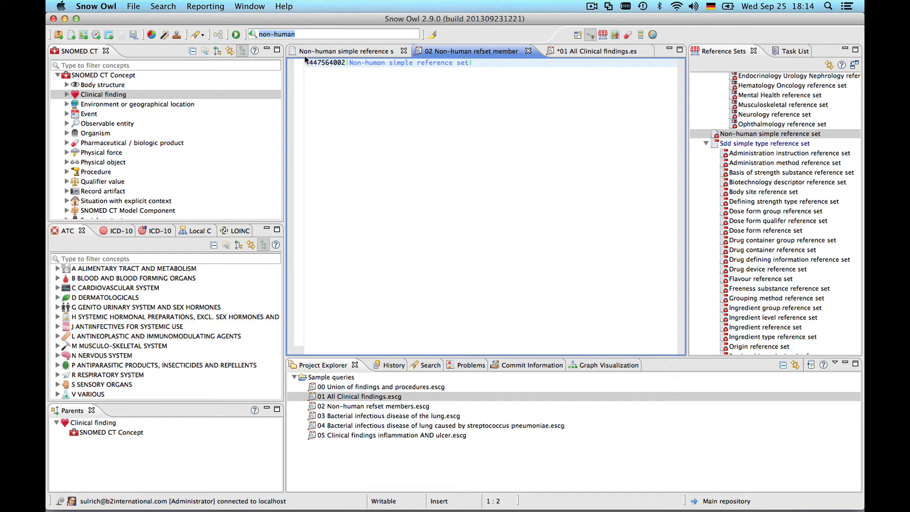
{"action": "key", "text": "super+v"}
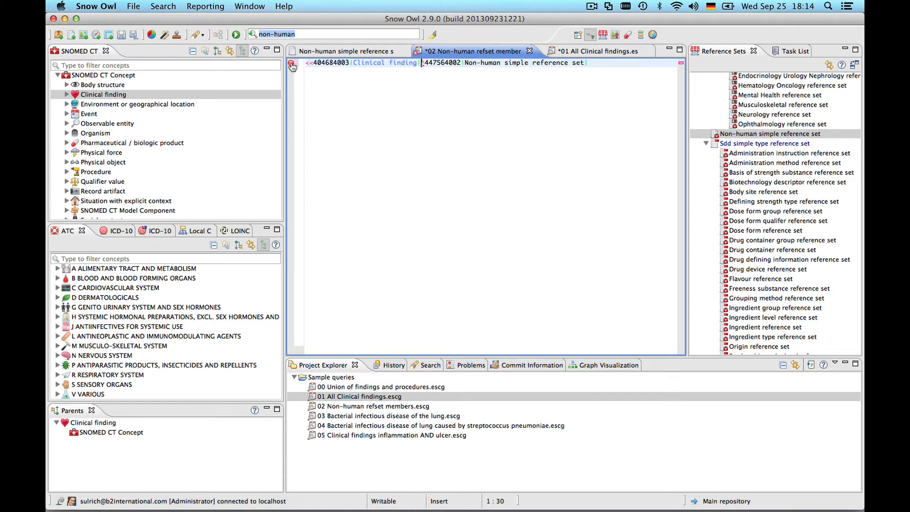
- Insert the suggested + operator between the Clinical finding and Non-human reference set expressions and run the query
{"action": "mouse_move", "coordinate": [292, 66]}
{"action": "key", "text": "ctrl+space"}
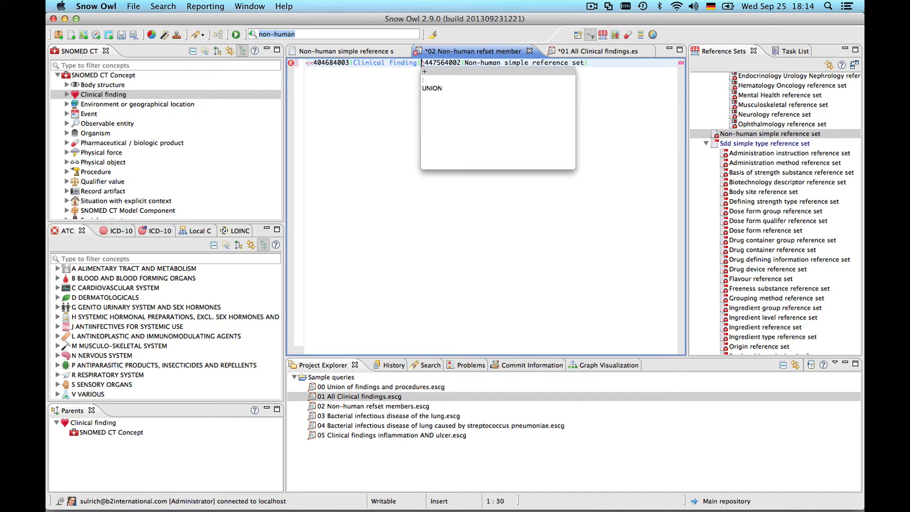
{"action": "left_click", "coordinate": [432, 72]}
{"action": "double_click", "coordinate": [432, 72]}
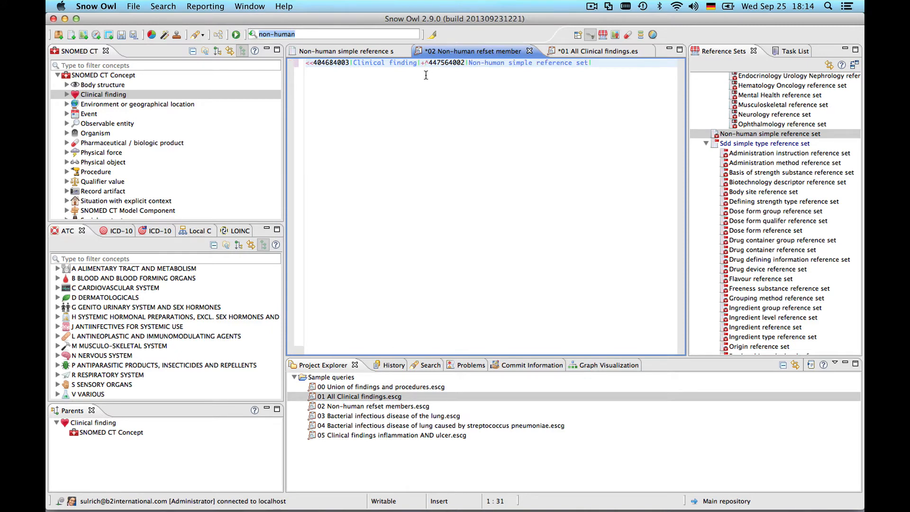
{"action": "left_click", "coordinate": [236, 35]}
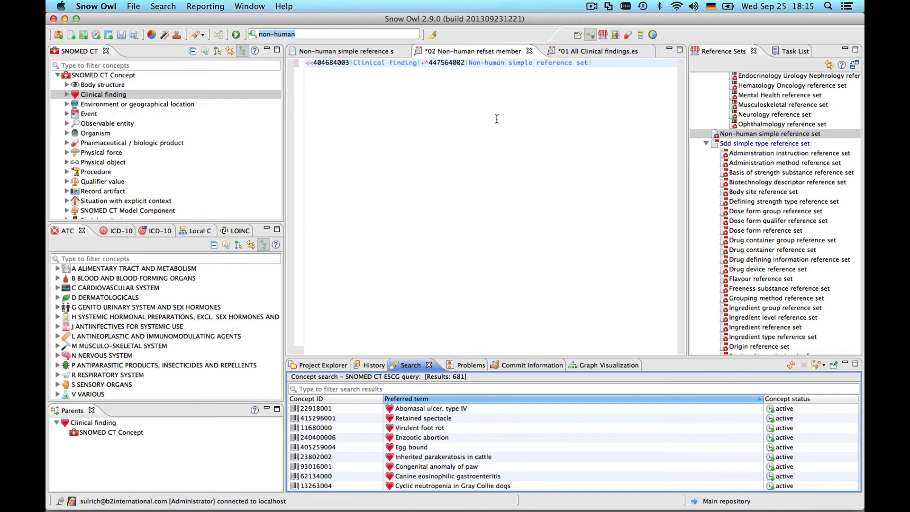
- Browse the members of the Non-human simple reference set to see which kinds of concepts it contains besides clinical findings
{"action": "left_click", "coordinate": [360, 50]}
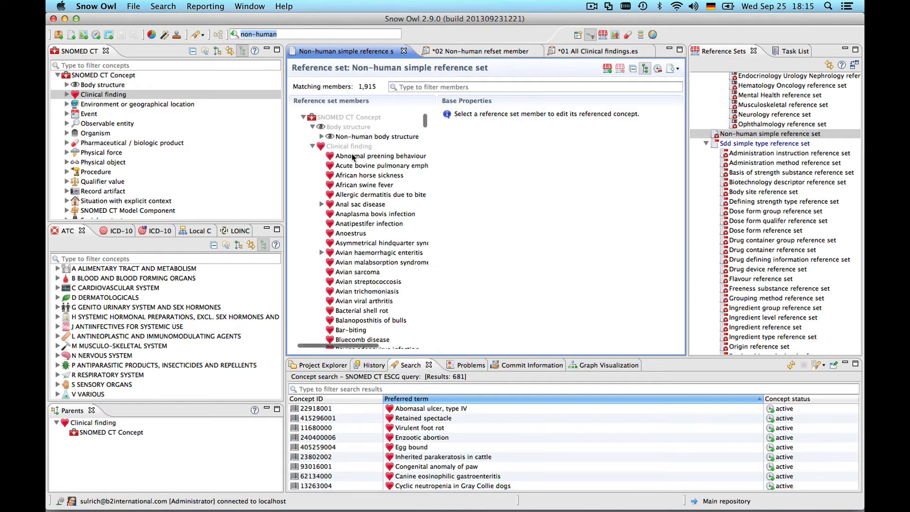
{"action": "scroll", "coordinate": [342, 313], "scroll_direction": "down", "scroll_amount": 15}
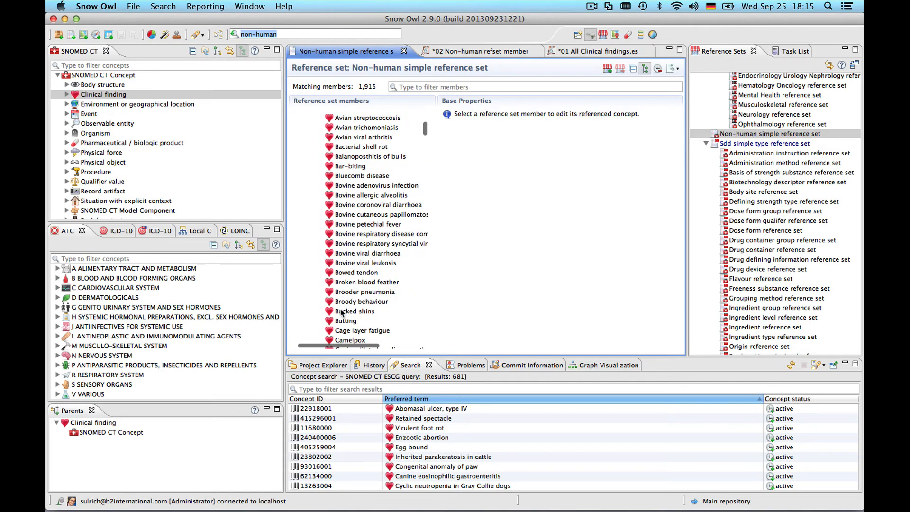
{"action": "scroll", "coordinate": [341, 313], "scroll_direction": "down", "scroll_amount": 20}
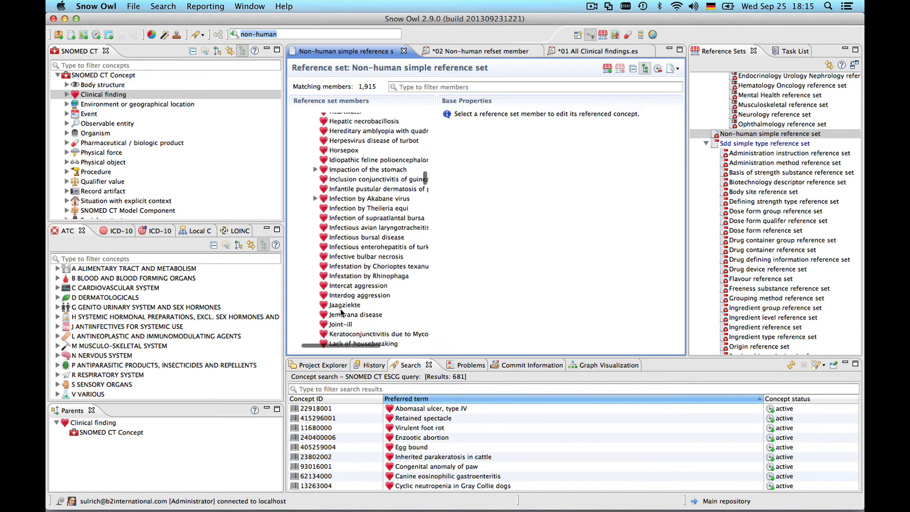
{"action": "scroll", "coordinate": [342, 312], "scroll_direction": "down", "scroll_amount": 20}
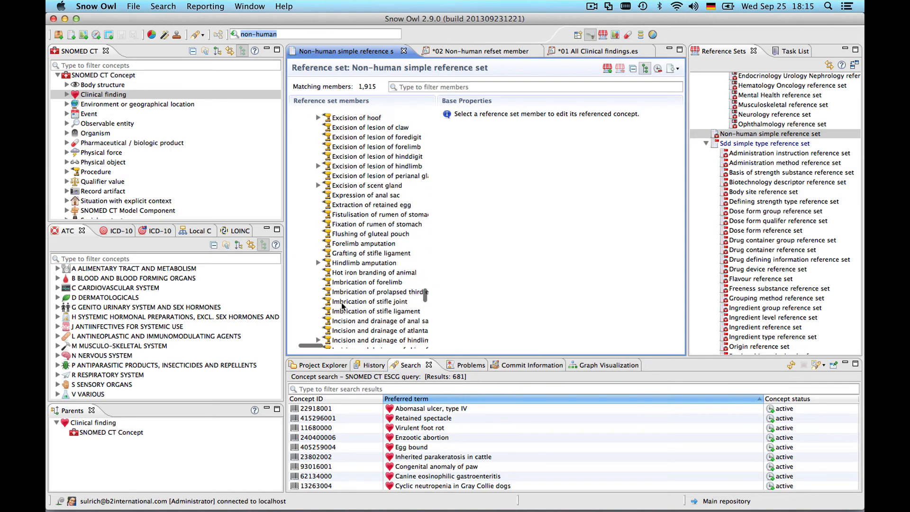
{"action": "scroll", "coordinate": [366, 324], "scroll_direction": "up", "scroll_amount": 5}
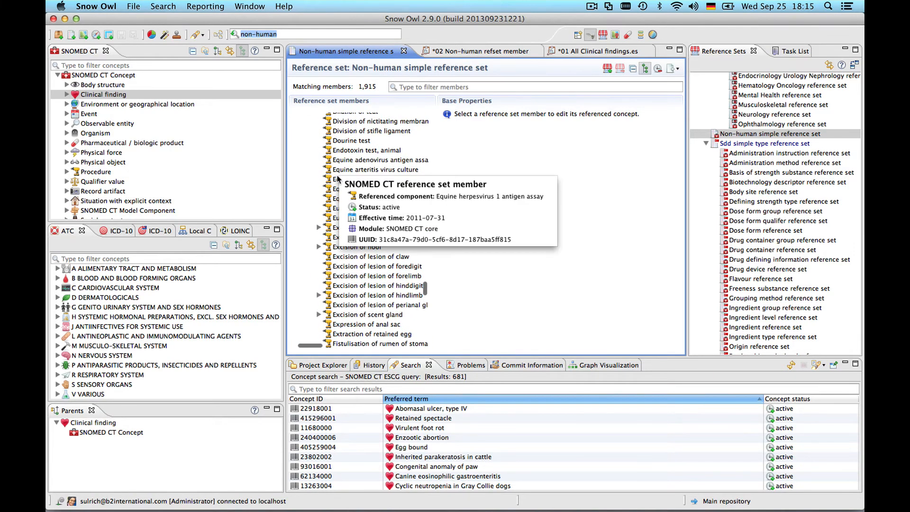
{"action": "scroll", "coordinate": [380, 300], "scroll_direction": "up", "scroll_amount": 4}
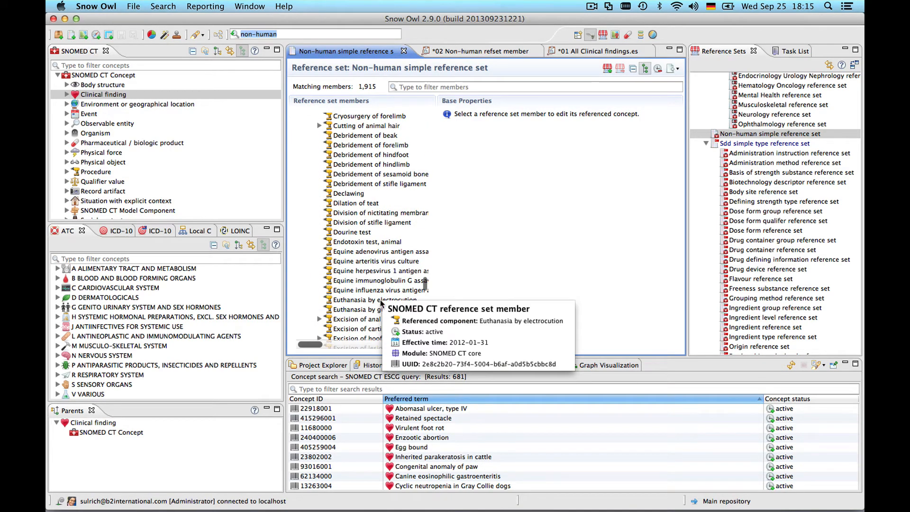
- Filter the query results by "hoof" to check which types of hoof concepts they include
{"action": "left_click", "coordinate": [344, 390]}
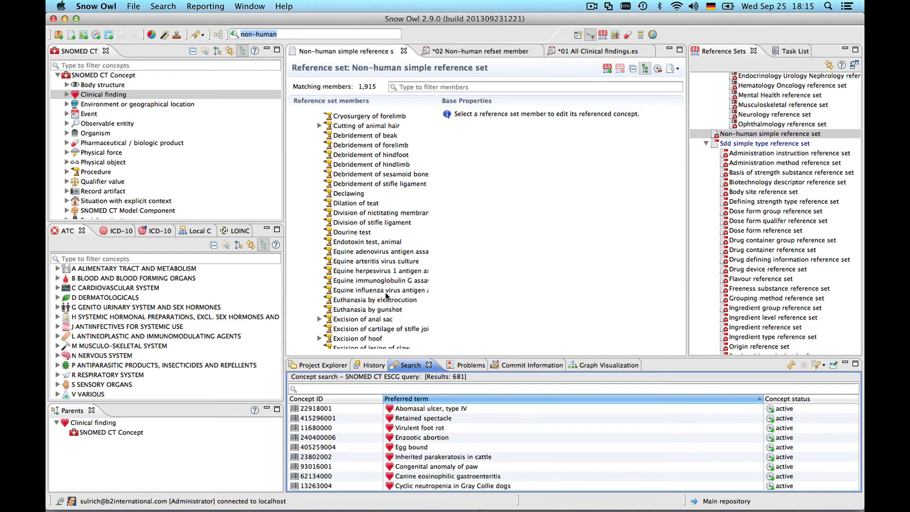
{"action": "scroll", "coordinate": [386, 297], "scroll_direction": "down", "scroll_amount": 1}
{"action": "type", "text": "ho"}
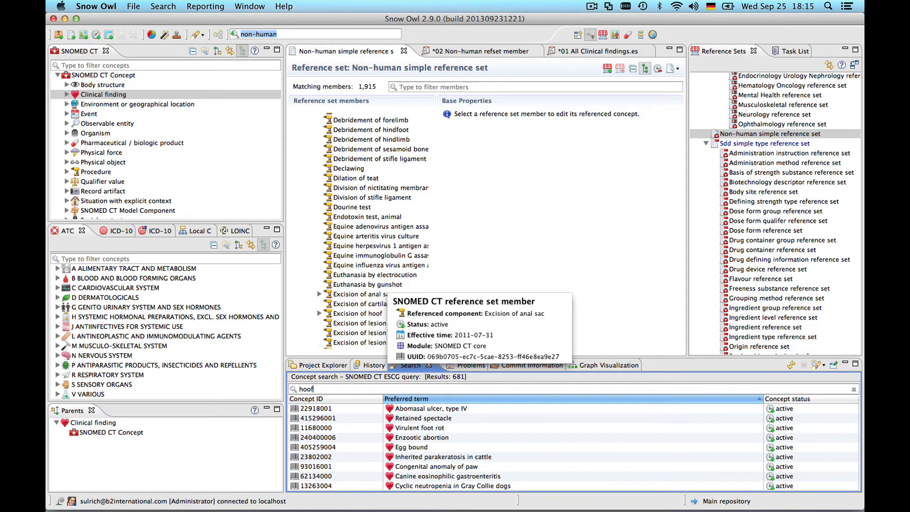
{"action": "type", "text": "of"}
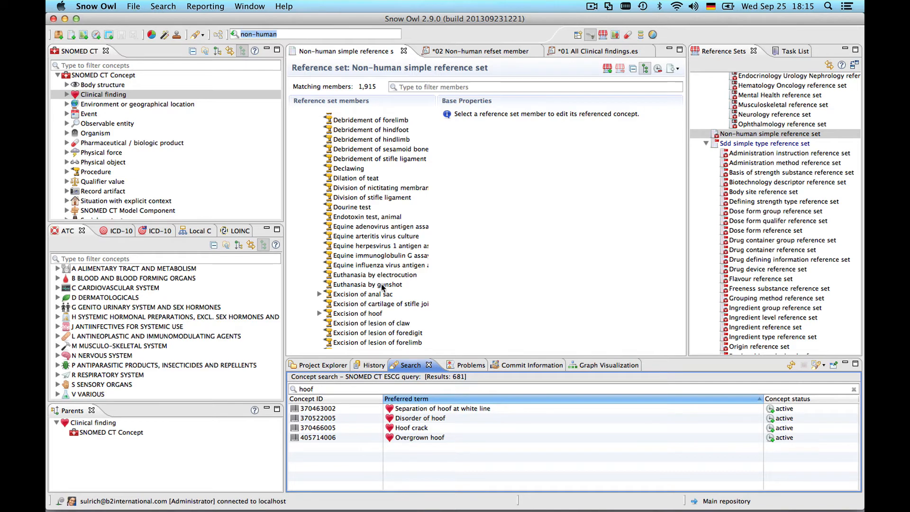
- Replace the + operator in the 02 Non-human refset members.escg query with the suggested UNION operator
{"action": "left_click", "coordinate": [454, 51]}
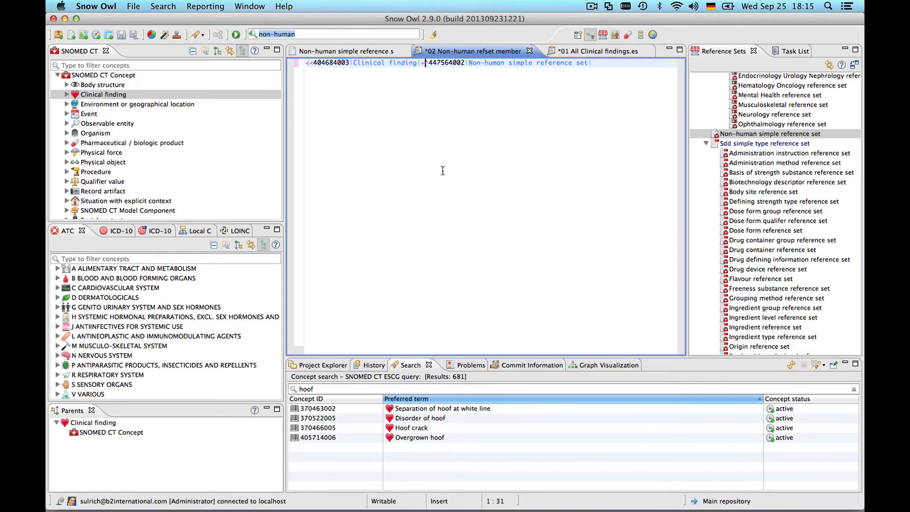
{"action": "key", "text": "BackSpace"}
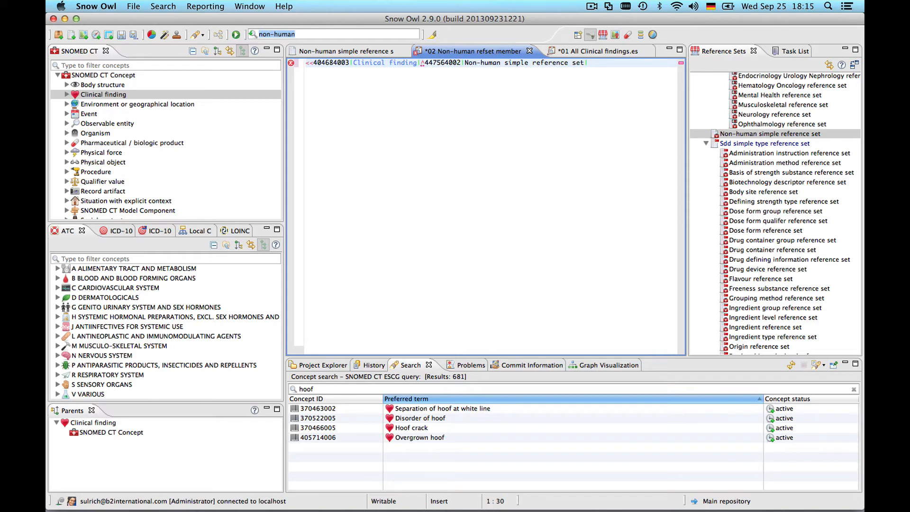
{"action": "key", "text": "ctrl+space"}
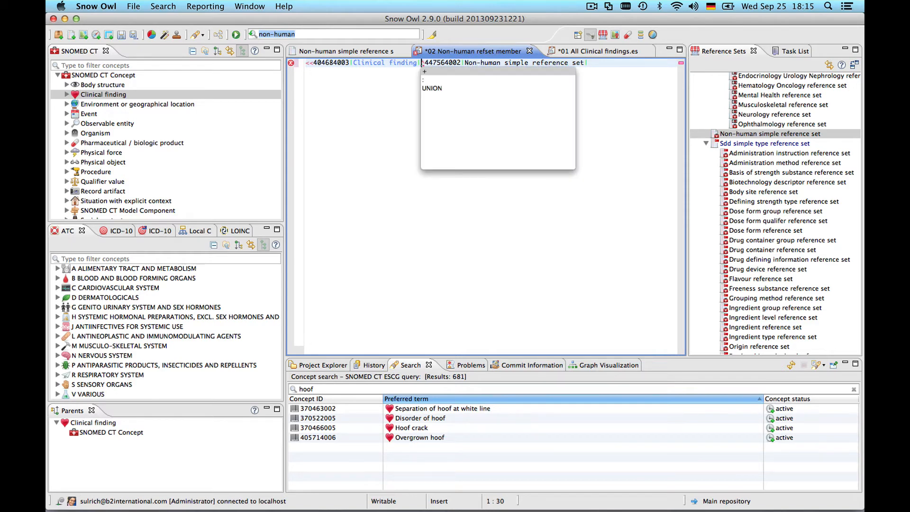
{"action": "left_click", "coordinate": [431, 89]}
{"action": "key", "text": "Return"}
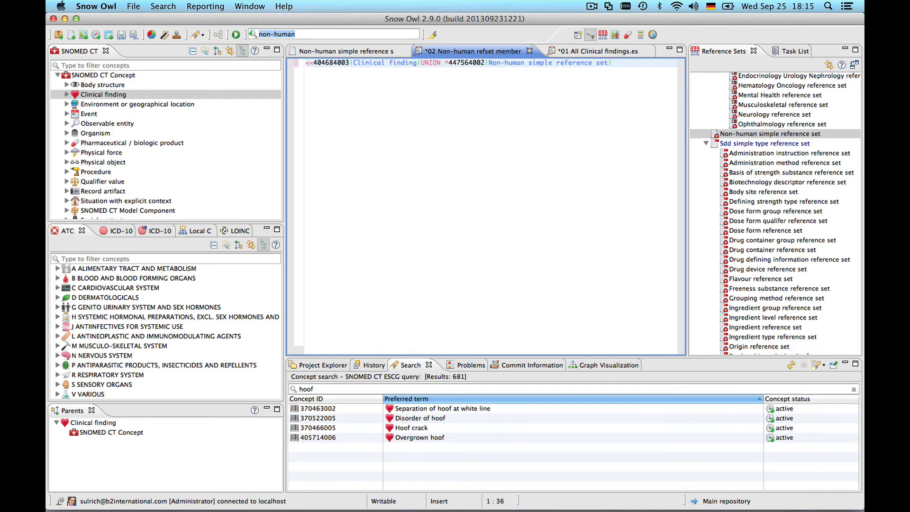
- Put the Clinical finding expression, UNION and the reference set expression on separate lines with blank lines between them
{"action": "left_click", "coordinate": [420, 62]}
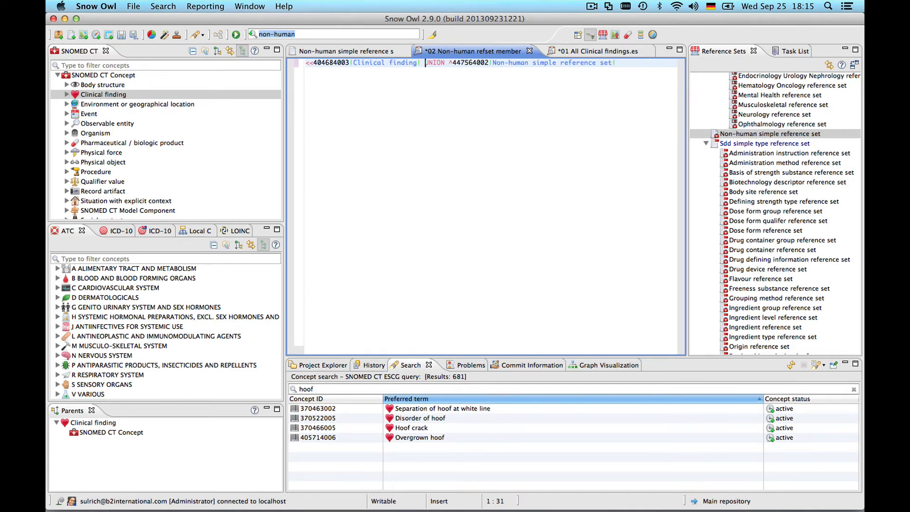
{"action": "key", "text": "Return"}
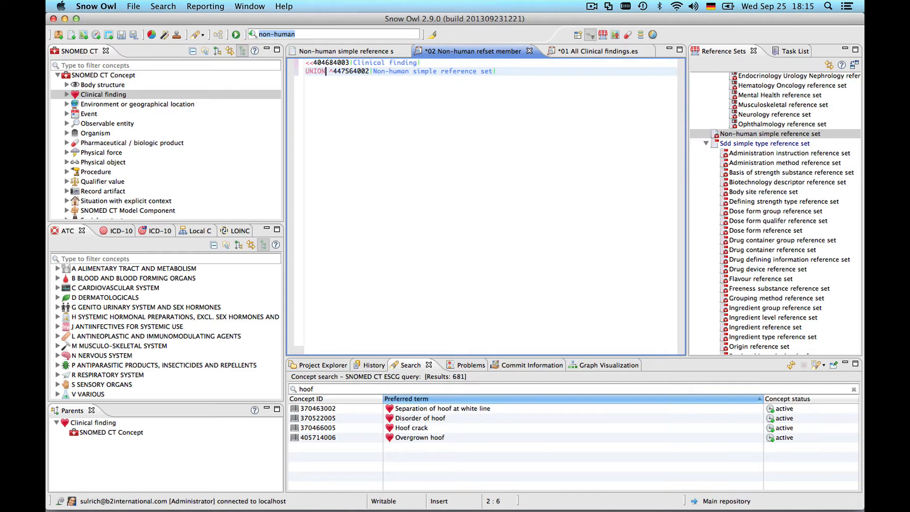
{"action": "key", "text": "Return"}
{"action": "key", "text": "Up"}
{"action": "key", "text": "Return"}
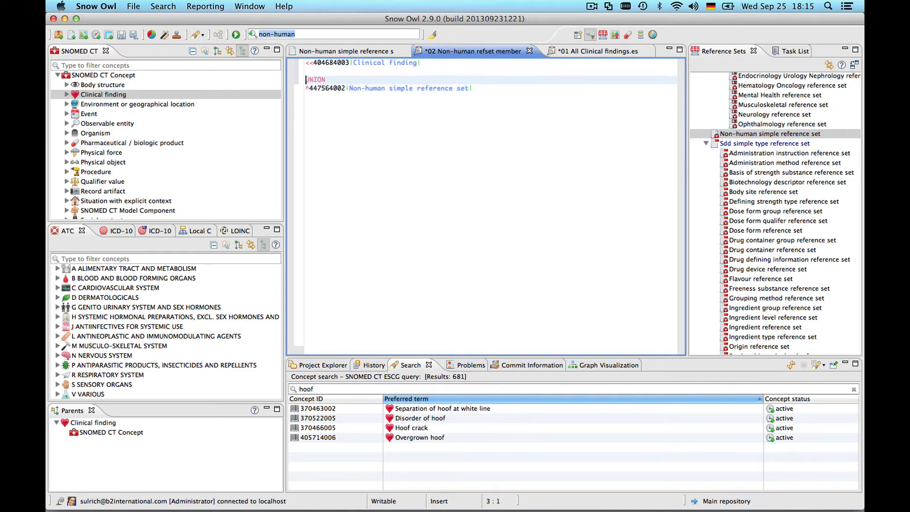
{"action": "key", "text": "Down"}
{"action": "key", "text": "Return"}
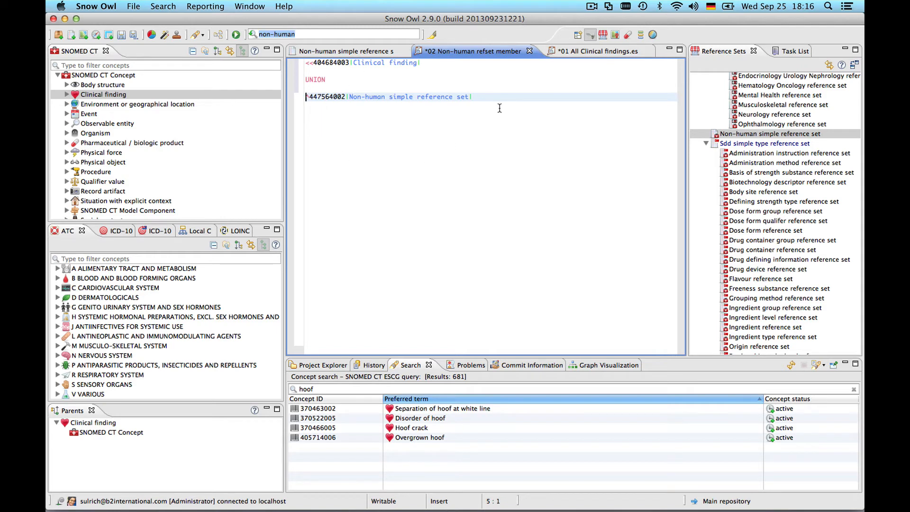
- Run the UNION query and filter its results by "hoof" in the enlarged search view
{"action": "left_click", "coordinate": [235, 35]}
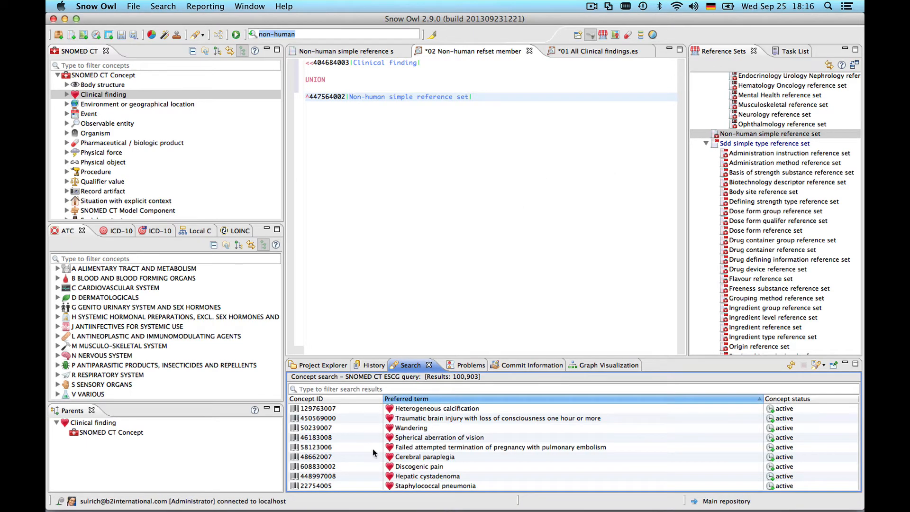
{"action": "double_click", "coordinate": [409, 366]}
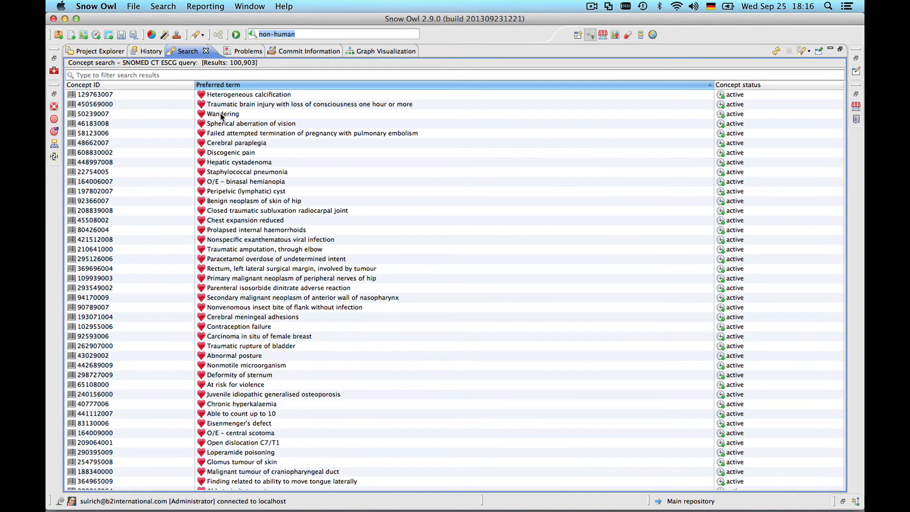
{"action": "left_click", "coordinate": [157, 75]}
{"action": "type", "text": "hoof"}
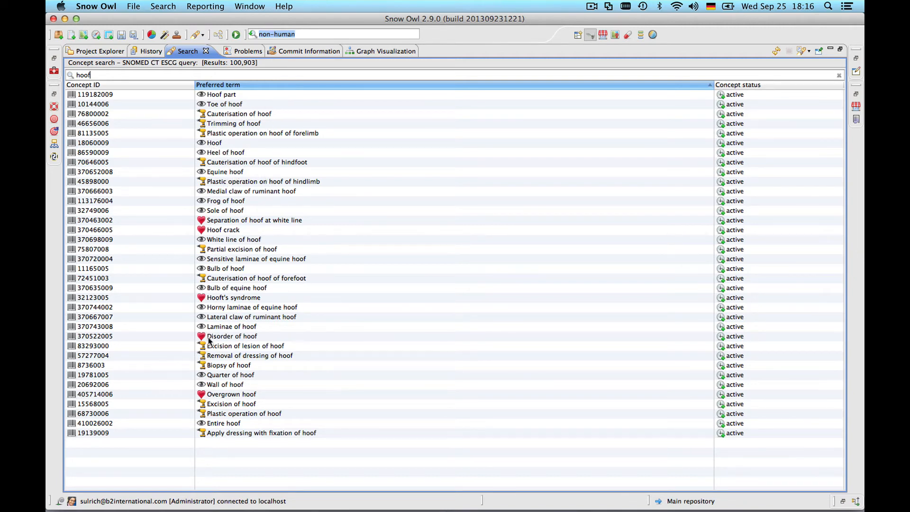
- Restore the normal layout and put the query back on one line, joining the Clinical finding and reference set expressions with + instead of UNION
{"action": "double_click", "coordinate": [185, 52]}
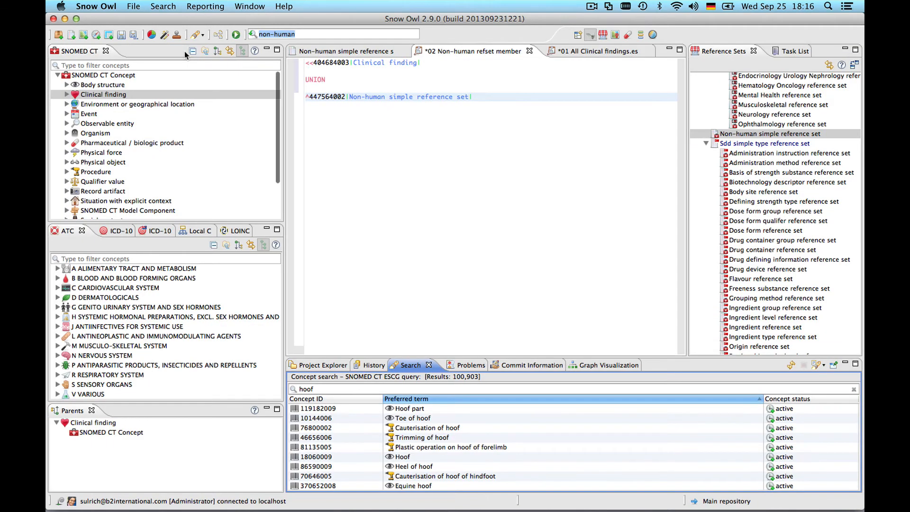
{"action": "left_click", "coordinate": [306, 96]}
{"action": "key", "text": "BackSpace"}
{"action": "key", "text": "BackSpace"}
{"action": "key", "text": "BackSpace"}
{"action": "key", "text": "BackSpace"}
{"action": "key", "text": "BackSpace"}
{"action": "key", "text": "BackSpace"}
{"action": "key", "text": "BackSpace"}
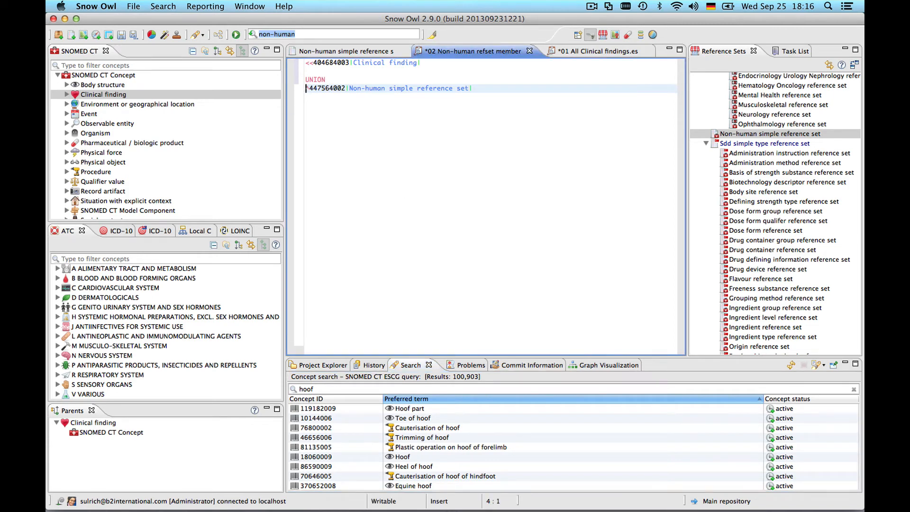
{"action": "key", "text": "BackSpace"}
{"action": "key", "text": "BackSpace"}
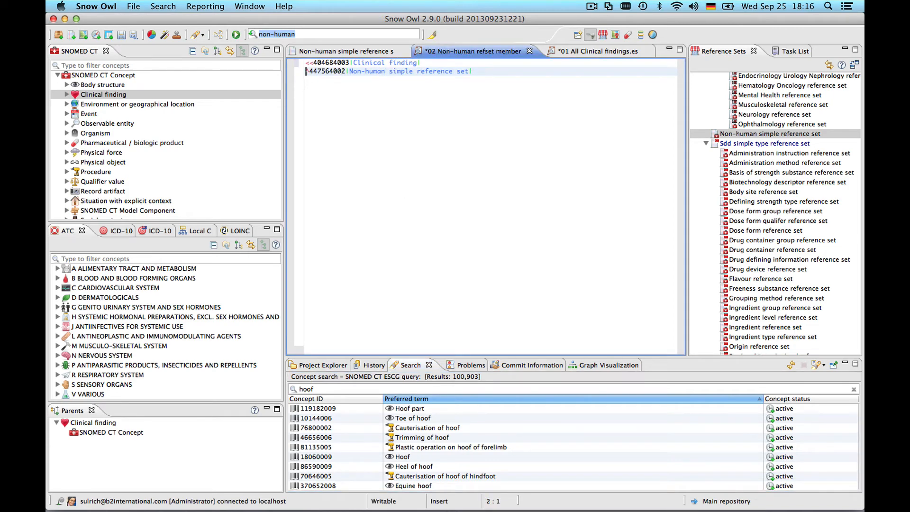
{"action": "type", "text": "+"}
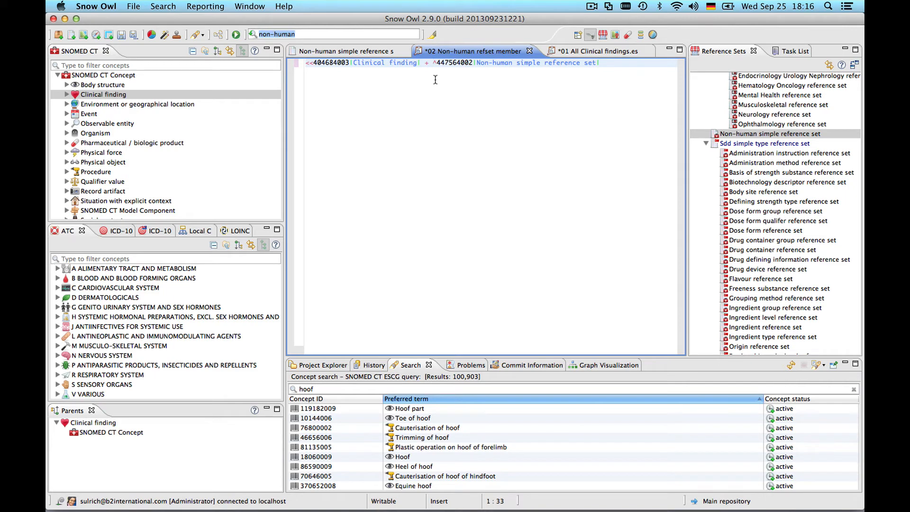
- Insert the suggested negation operator ! in front of the Non-human simple reference set expression
{"action": "key", "text": "ctrl+space"}
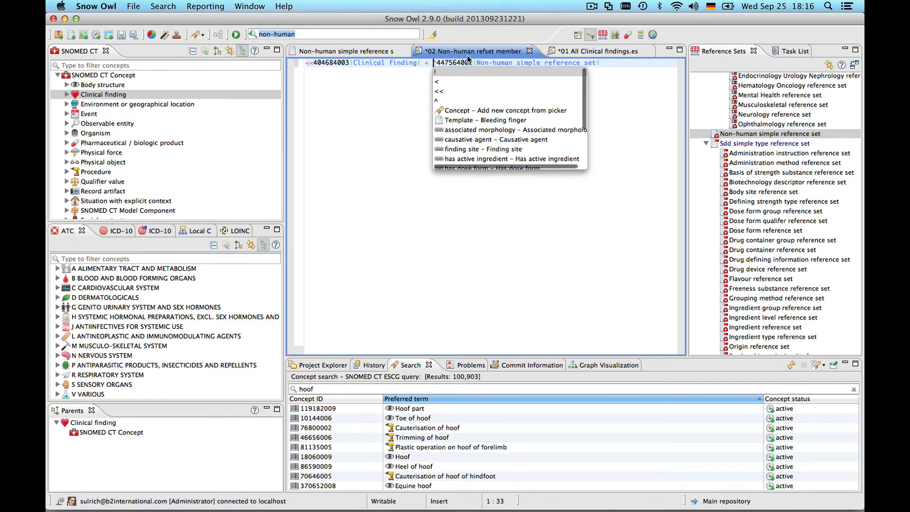
{"action": "left_click", "coordinate": [440, 73]}
{"action": "key", "text": "Return"}
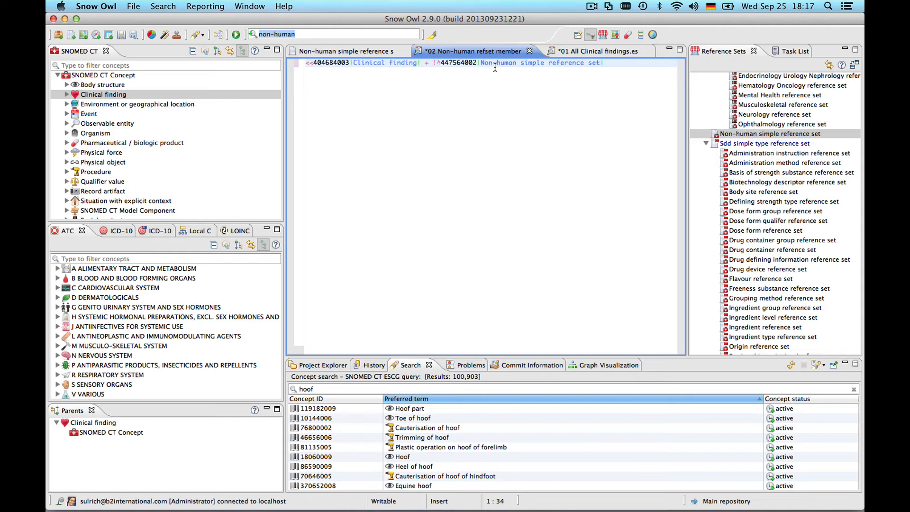
- Run the negated reference set query and filter its results by "hoof" in the enlarged search view, then restore the layout
{"action": "left_click", "coordinate": [236, 34]}
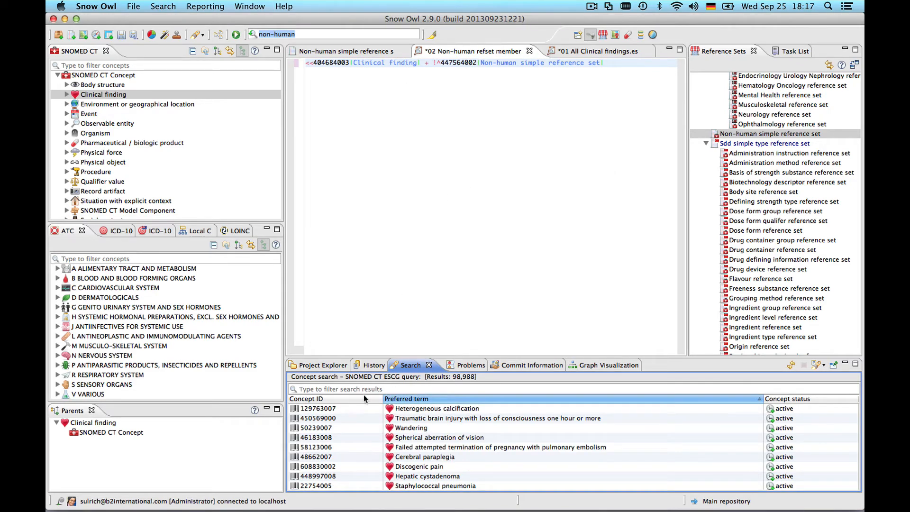
{"action": "double_click", "coordinate": [411, 365]}
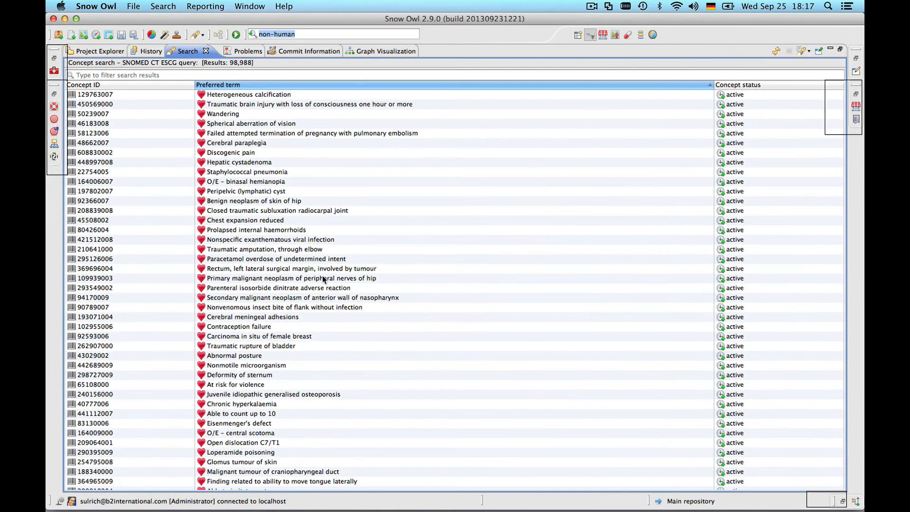
{"action": "left_click", "coordinate": [177, 75]}
{"action": "type", "text": "hoof"}
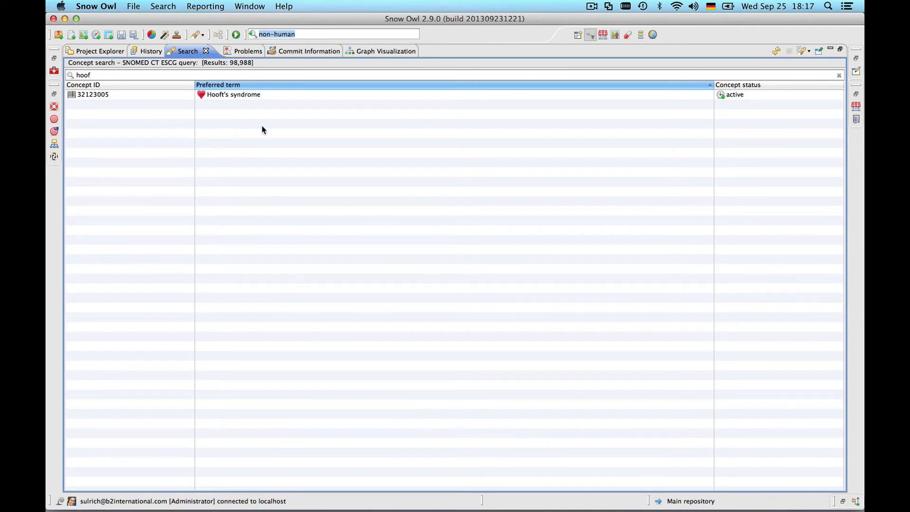
{"action": "double_click", "coordinate": [181, 51]}
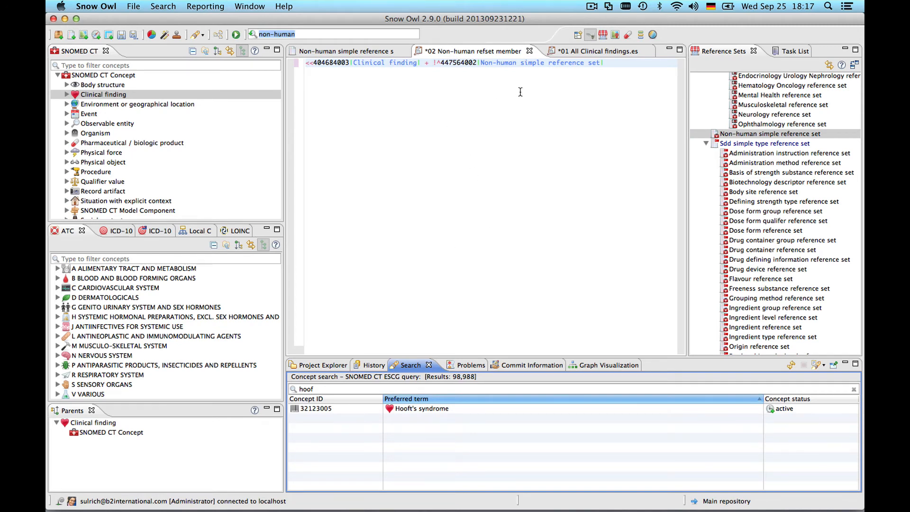
- Replace the negated reference set expression with <<64572001|Disease| from under Clinical finding in the SNOMED CT hierarchy, and run the query
{"action": "left_click", "coordinate": [608, 65]}
{"action": "left_click_drag", "start_coordinate": [607, 64], "coordinate": [437, 63]}
{"action": "key", "text": "BackSpace"}
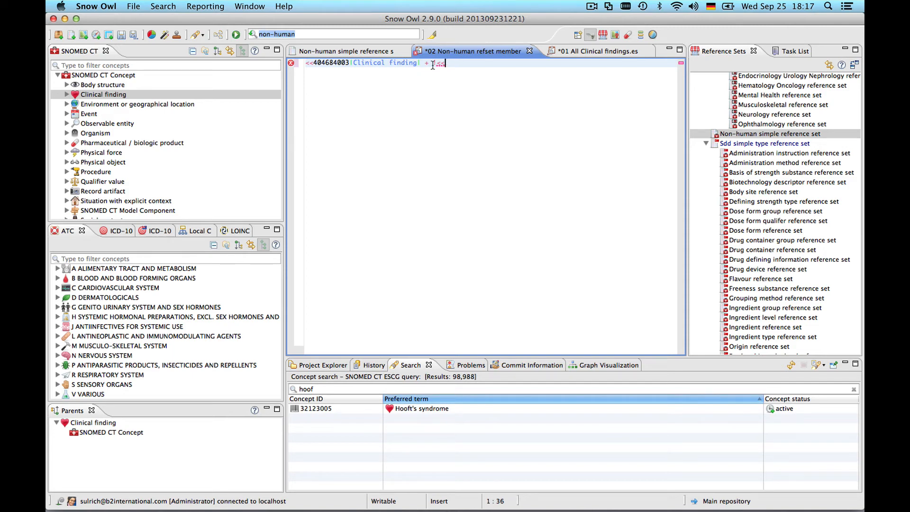
{"action": "left_click", "coordinate": [64, 94]}
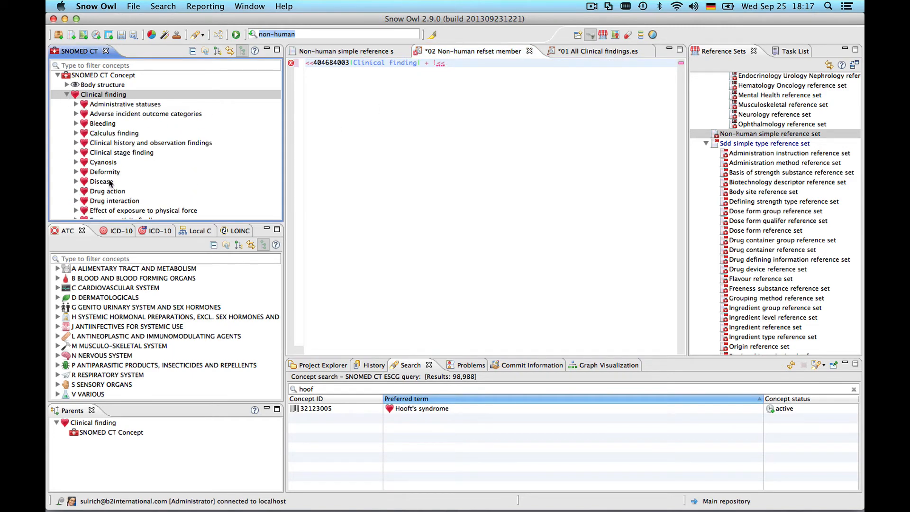
{"action": "left_click", "coordinate": [99, 181]}
{"action": "left_click_drag", "start_coordinate": [99, 180], "coordinate": [483, 65]}
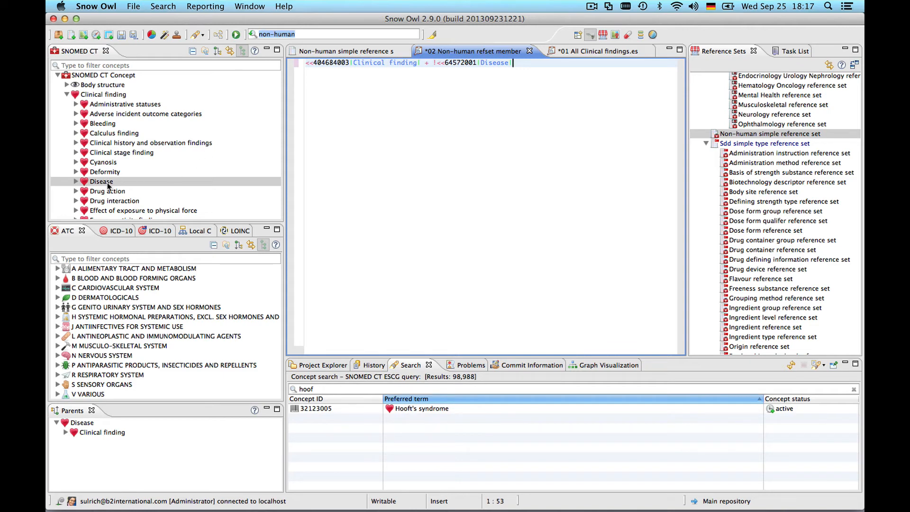
{"action": "mouse_move", "coordinate": [108, 185]}
{"action": "mouse_move", "coordinate": [115, 96]}
{"action": "left_click", "coordinate": [236, 36]}
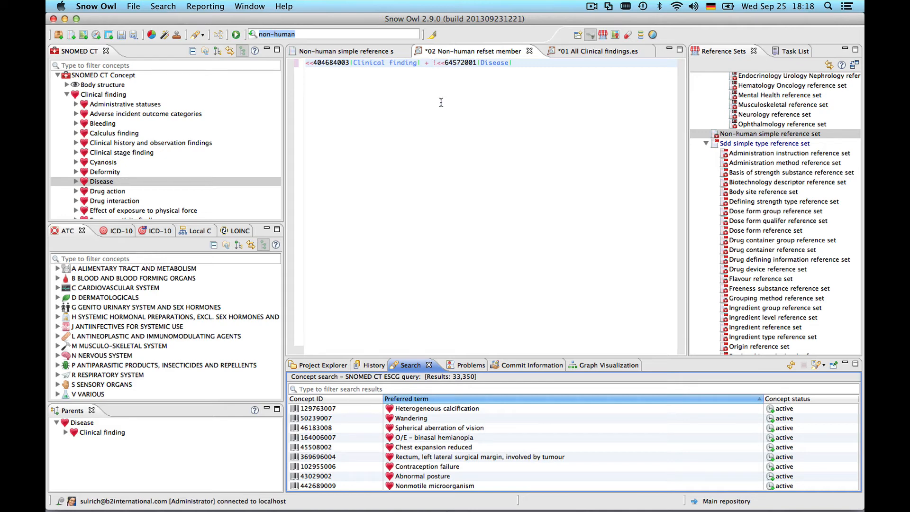
- Open the sample query 03 Bacterial infectious disease of the lung.escg and highlight its colon and equals operators
{"action": "left_click", "coordinate": [321, 366]}
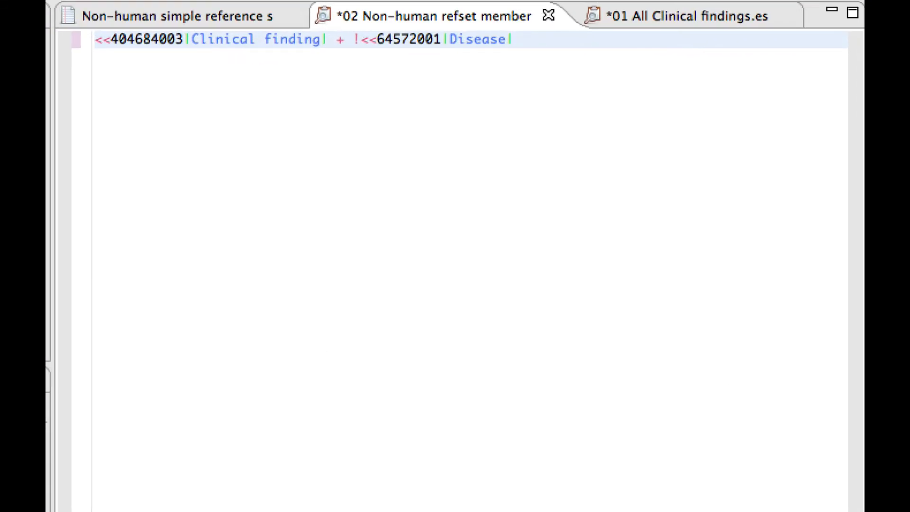
{"action": "double_click", "coordinate": [203, 509]}
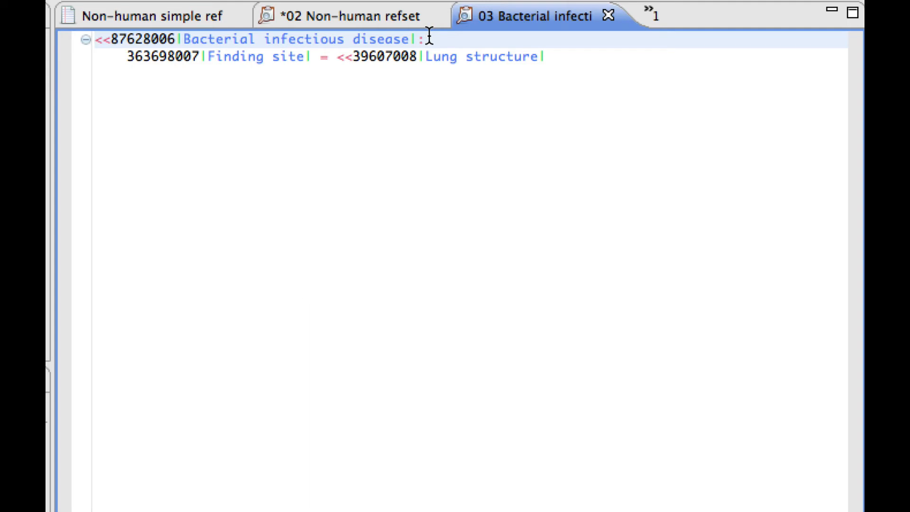
{"action": "left_click_drag", "start_coordinate": [430, 36], "coordinate": [418, 38]}
{"action": "left_click_drag", "start_coordinate": [328, 57], "coordinate": [321, 59]}
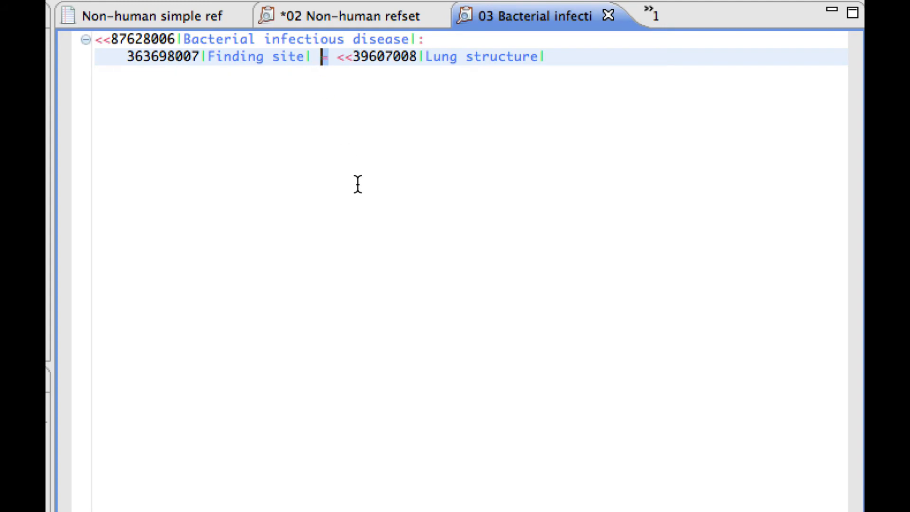
{"action": "left_click", "coordinate": [341, 126]}
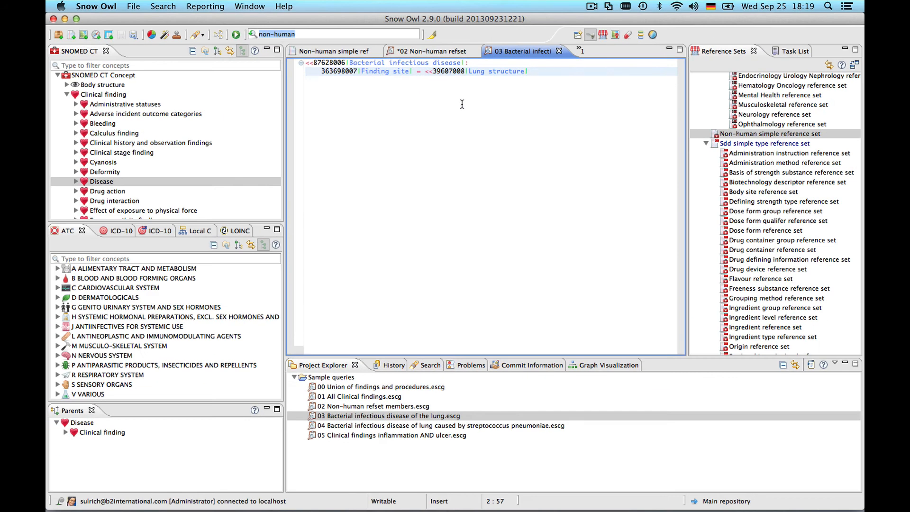
- Run the bacterial lung disease query and check the properties of the resulting concept Nodular tuberculosis of lung, including its finding site
{"action": "left_click", "coordinate": [236, 34]}
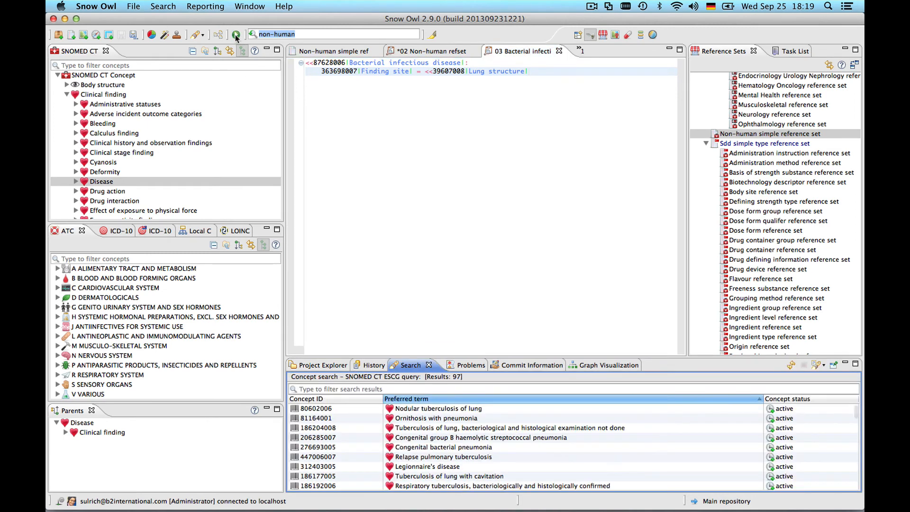
{"action": "double_click", "coordinate": [411, 409]}
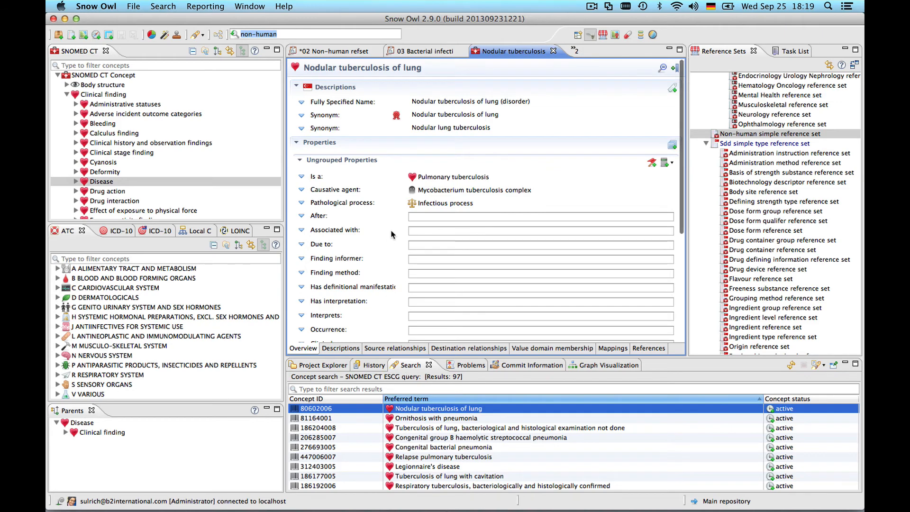
{"action": "scroll", "coordinate": [391, 234], "scroll_direction": "down", "scroll_amount": 5}
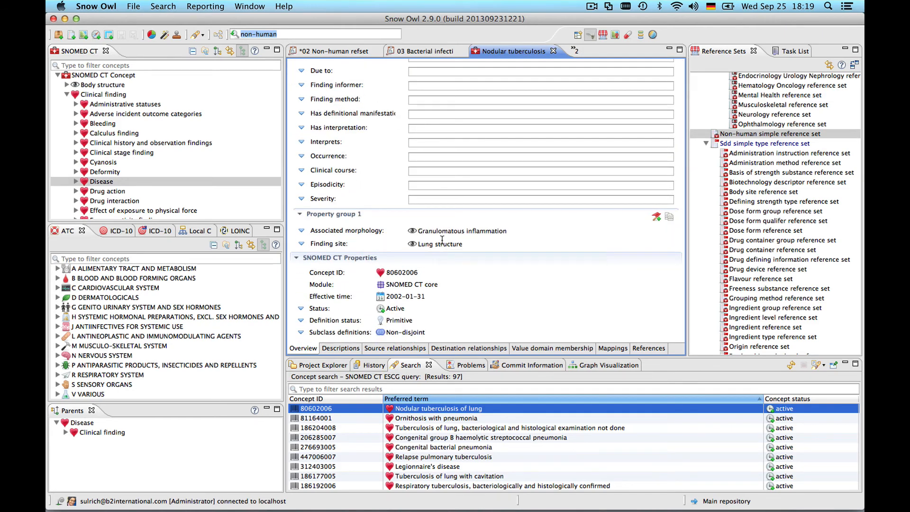
{"action": "scroll", "coordinate": [465, 170], "scroll_direction": "up", "scroll_amount": 5}
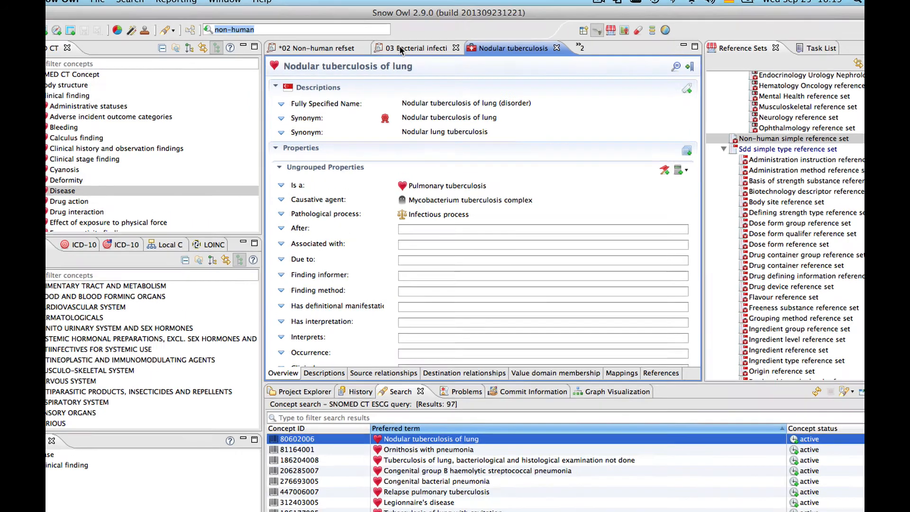
- Add a comma after Lung structure in the 03 query and start a second refinement line with 246075003|Causative agent| = <<
{"action": "left_click", "coordinate": [405, 50]}
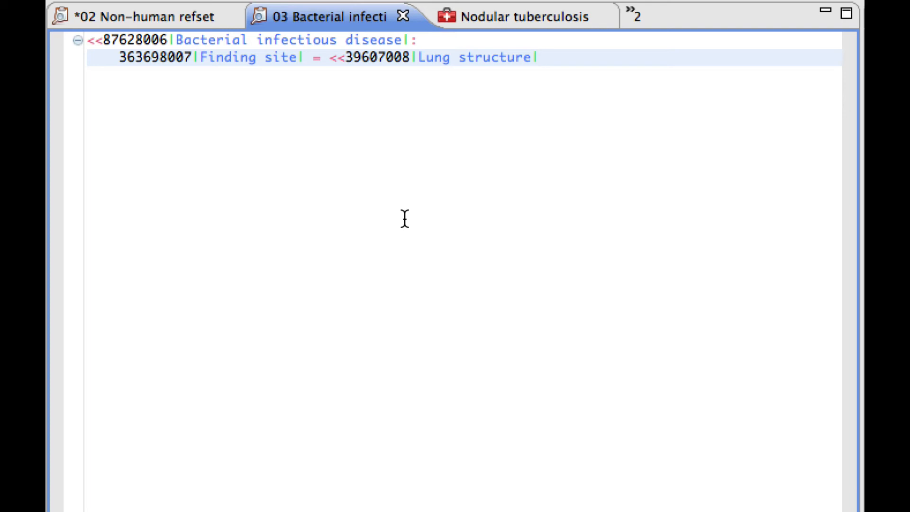
{"action": "type", "text": ","}
{"action": "key", "text": "Return"}
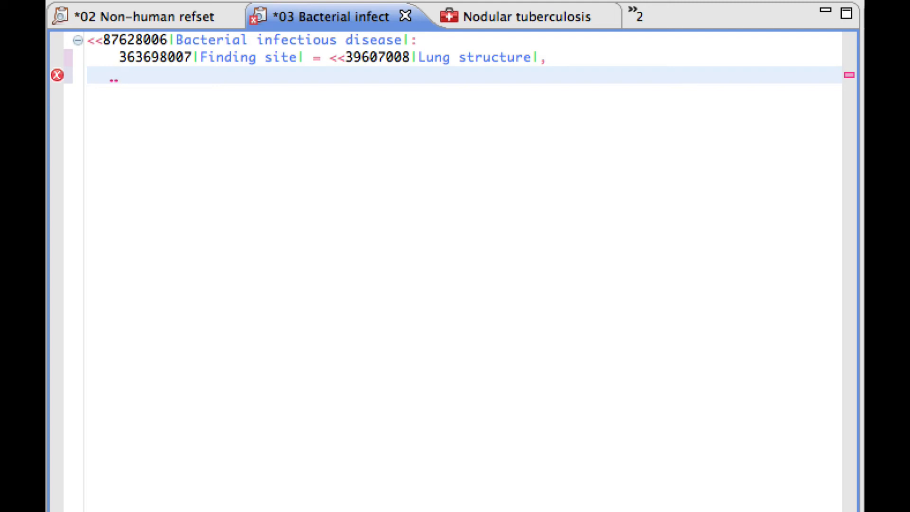
{"action": "key", "text": "ctrl+space"}
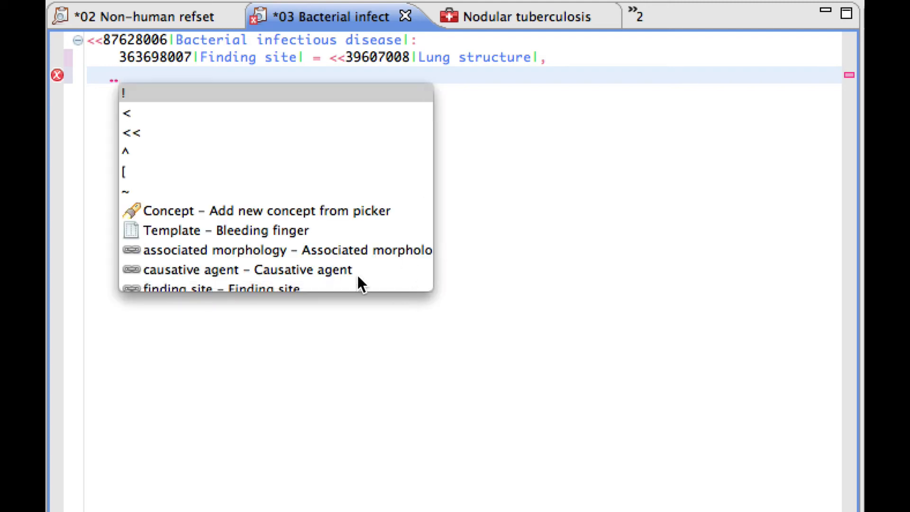
{"action": "left_click", "coordinate": [312, 268]}
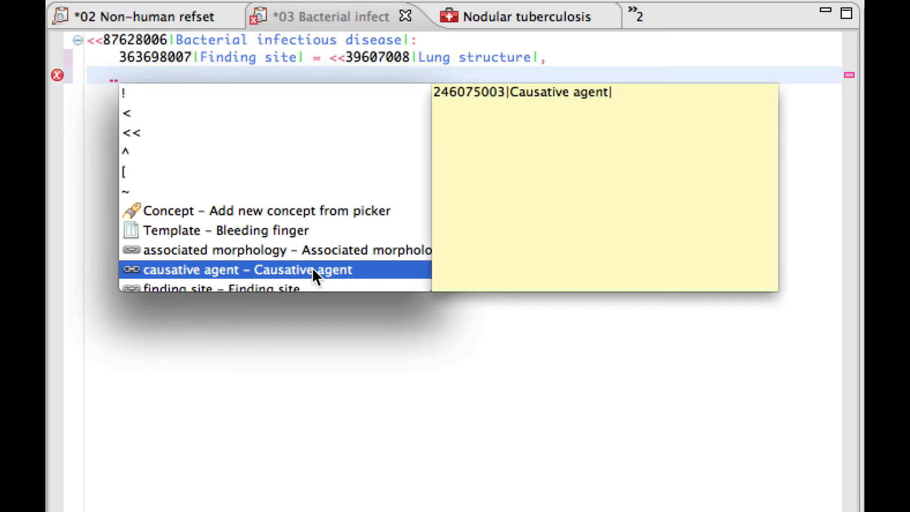
{"action": "key", "text": "Return"}
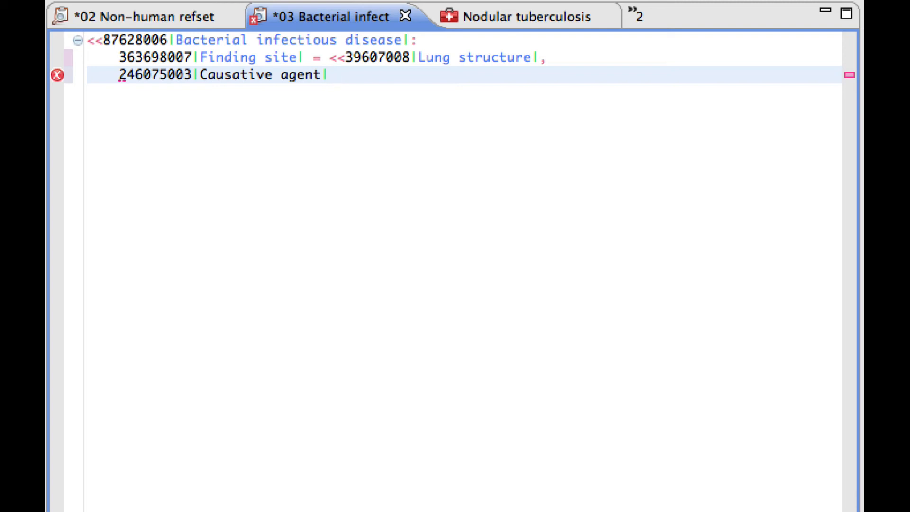
{"action": "type", "text": "= <<"}
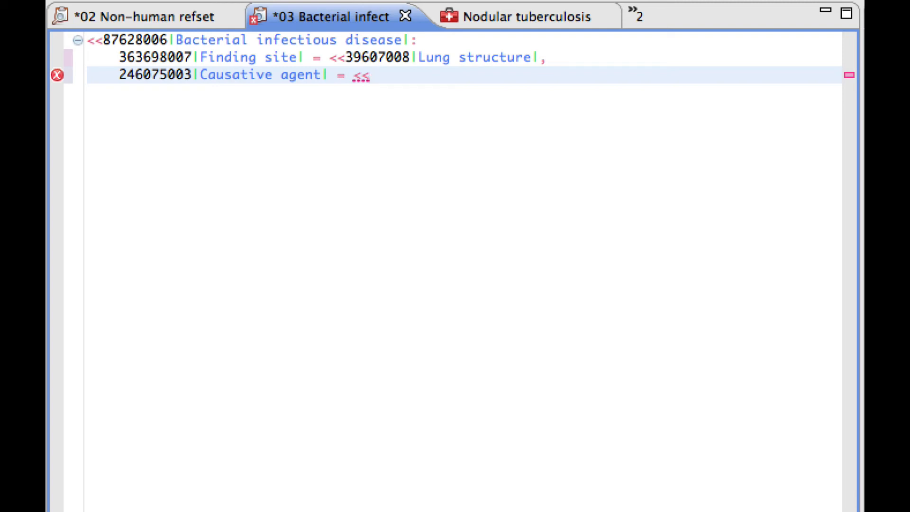
- Complete the Causative agent refinement by searching the concept picker for streptococcus pneumoniae and inserting the organism concept 9861002|Streptococcus pneumoniae|
{"action": "key", "text": "ctrl+space"}
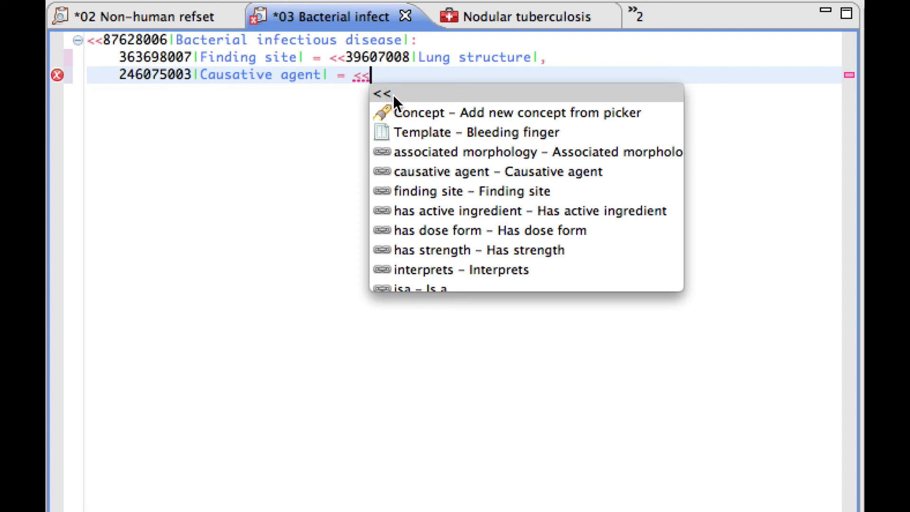
{"action": "left_click", "coordinate": [421, 113]}
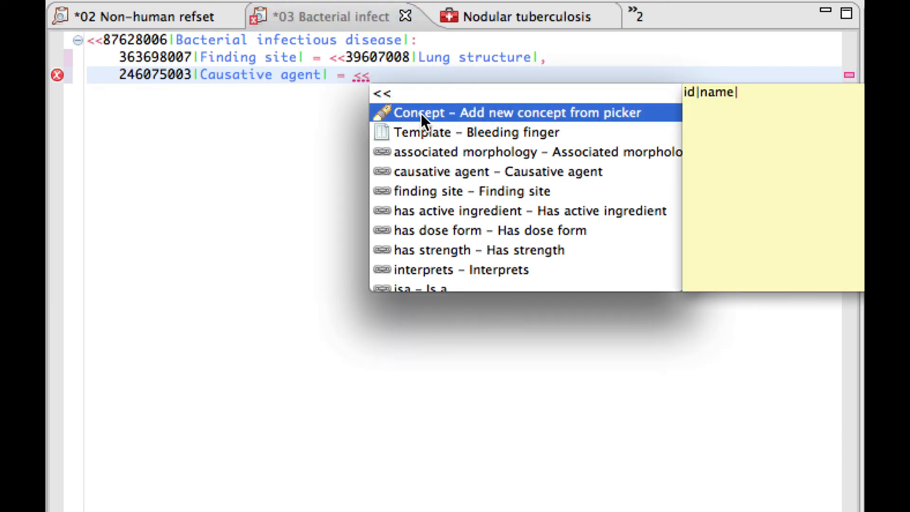
{"action": "double_click", "coordinate": [480, 115]}
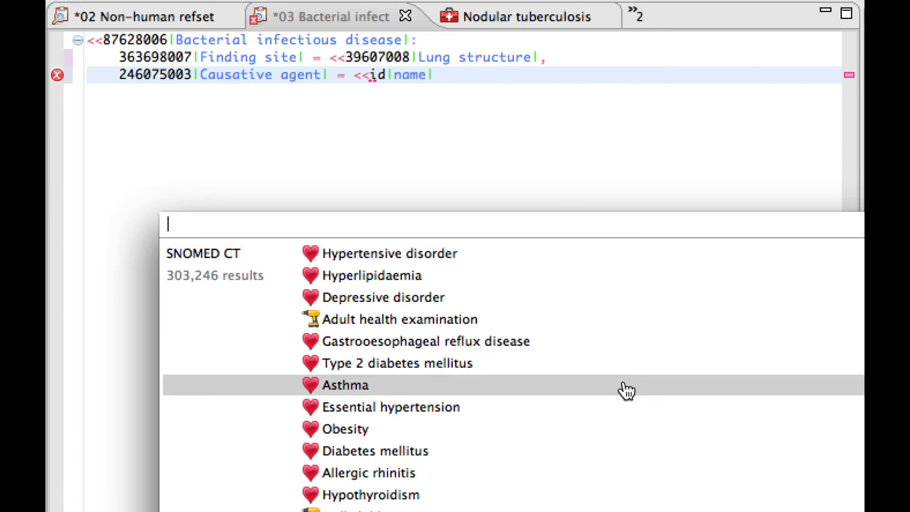
{"action": "type", "text": "stre"}
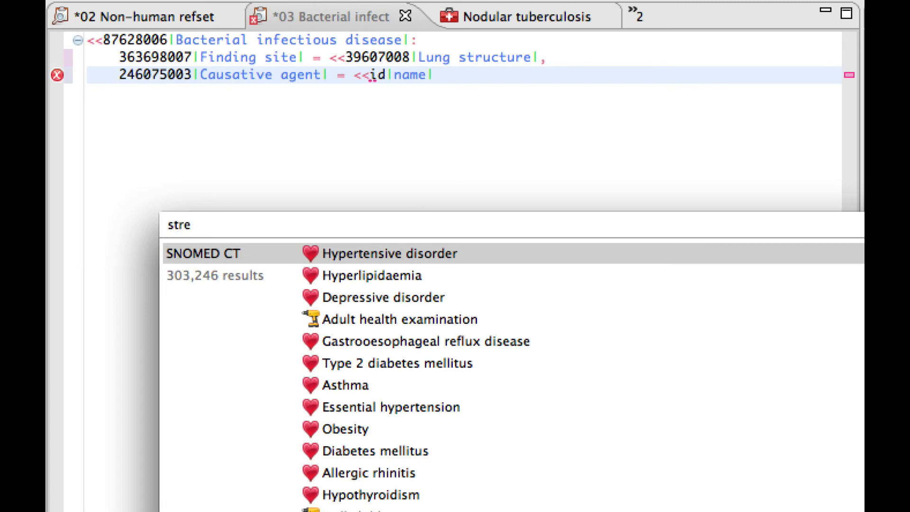
{"action": "type", "text": "ptoco"}
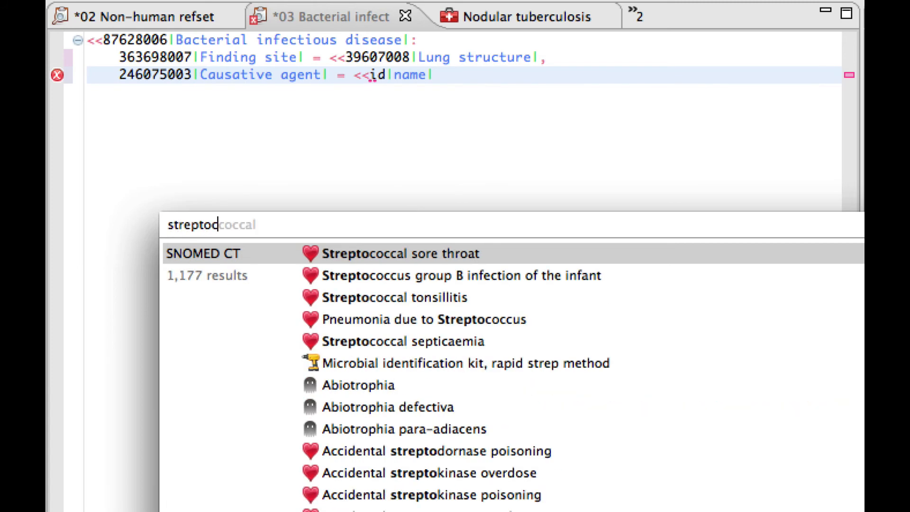
{"action": "type", "text": "ccus"}
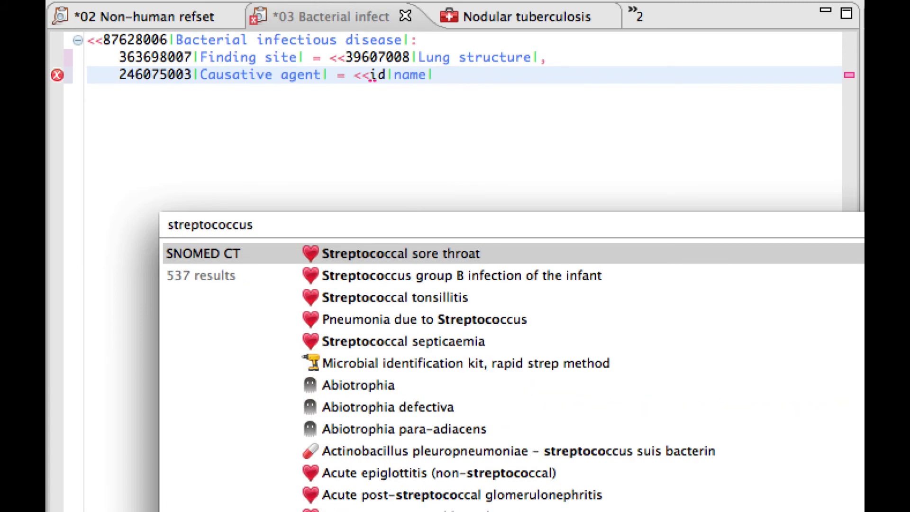
{"action": "type", "text": " pneumoniae"}
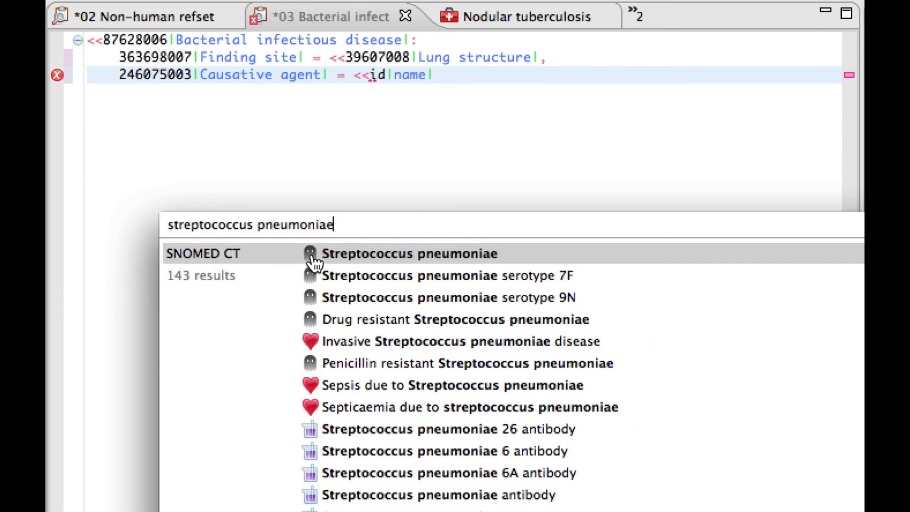
{"action": "left_click", "coordinate": [349, 259]}
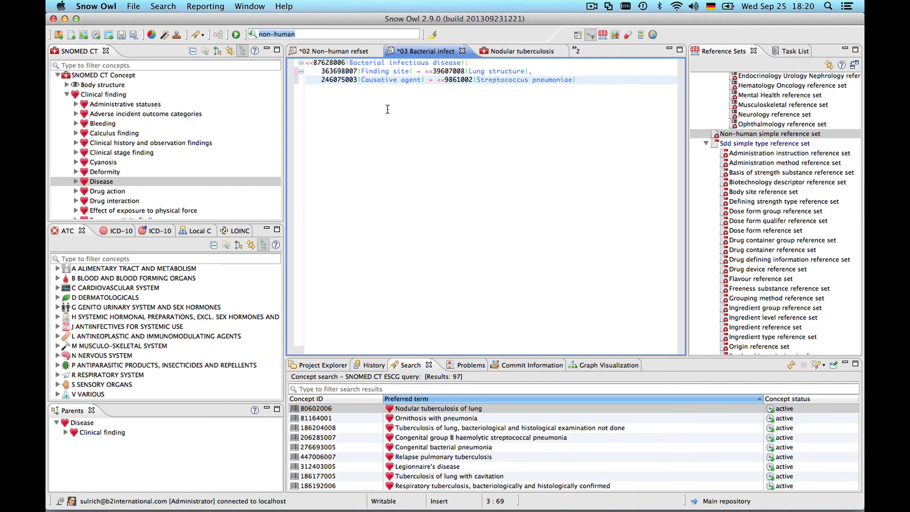
- Run the refined 03 query and check the causative agent and finding site of the resulting concept Pneumococcal pneumonia, then return to the query
{"action": "left_click", "coordinate": [235, 35]}
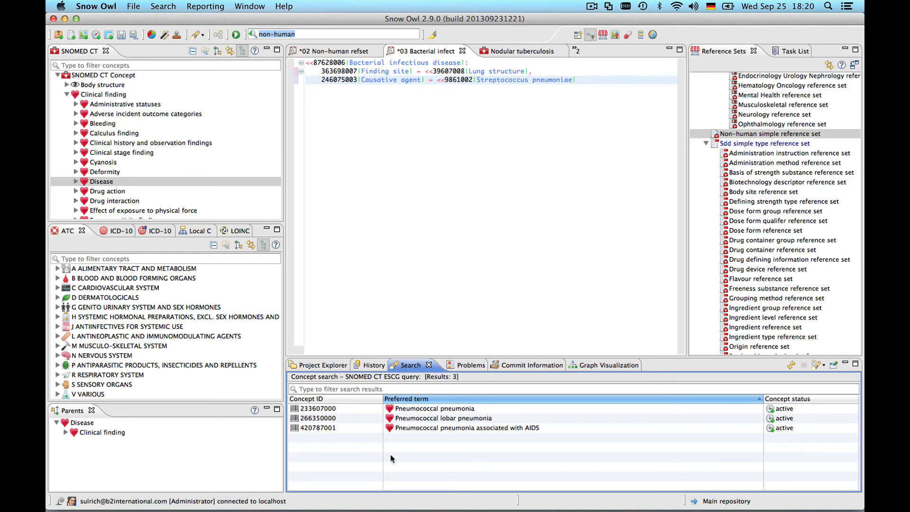
{"action": "double_click", "coordinate": [403, 411]}
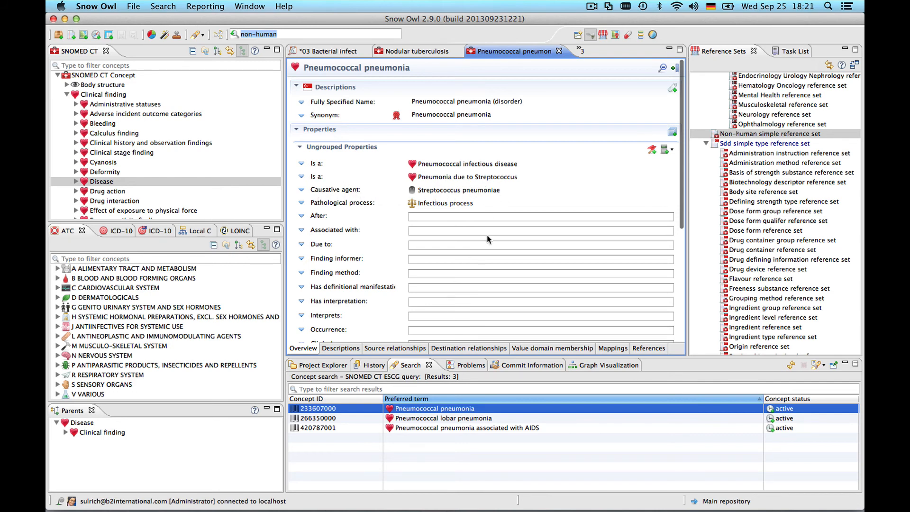
{"action": "scroll", "coordinate": [487, 238], "scroll_direction": "down", "scroll_amount": 5}
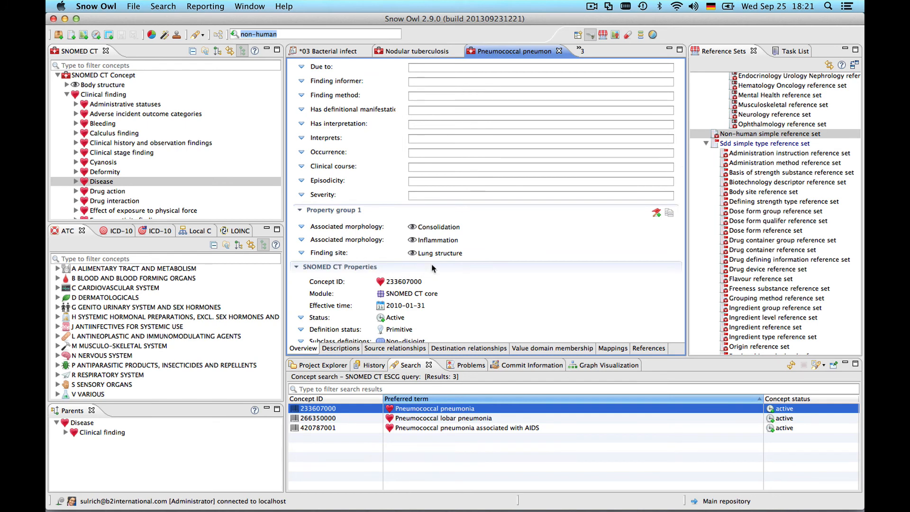
{"action": "scroll", "coordinate": [471, 151], "scroll_direction": "up", "scroll_amount": 5}
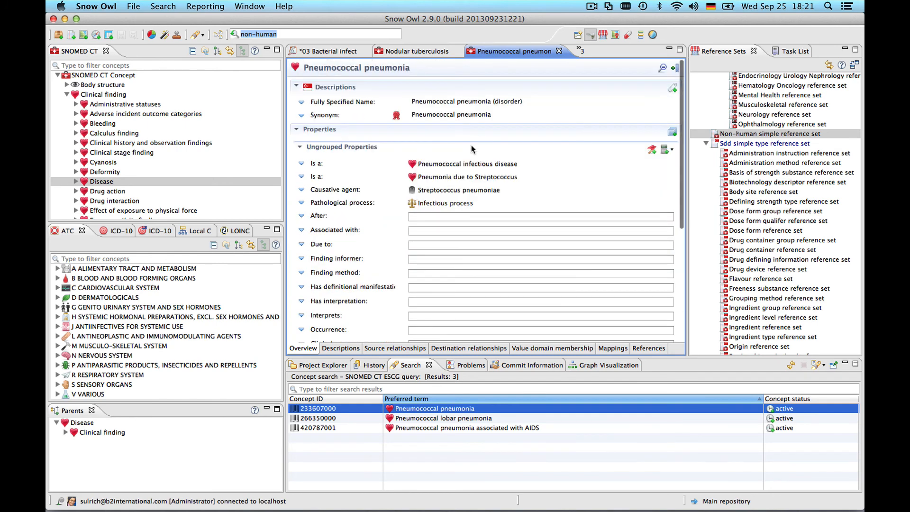
{"action": "scroll", "coordinate": [471, 147], "scroll_direction": "down", "scroll_amount": 5}
{"action": "scroll", "coordinate": [471, 147], "scroll_direction": "up", "scroll_amount": 5}
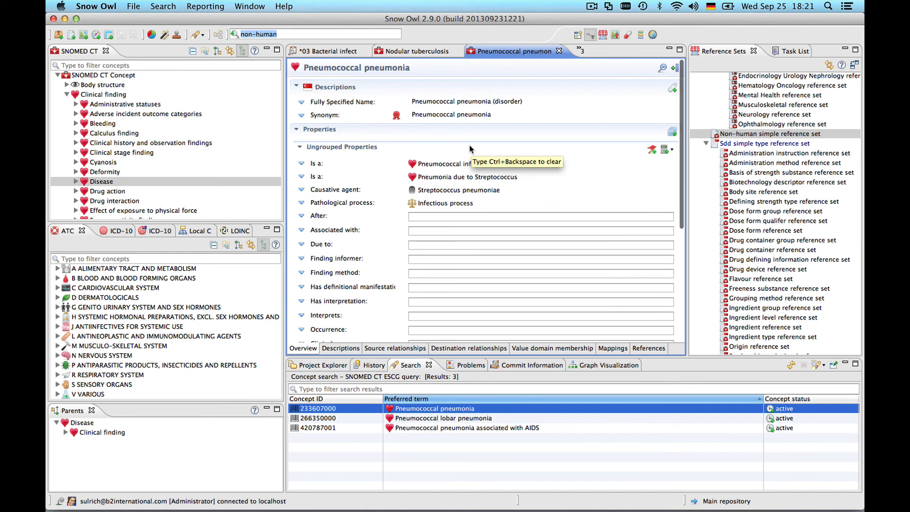
{"action": "key", "text": "super+F6"}
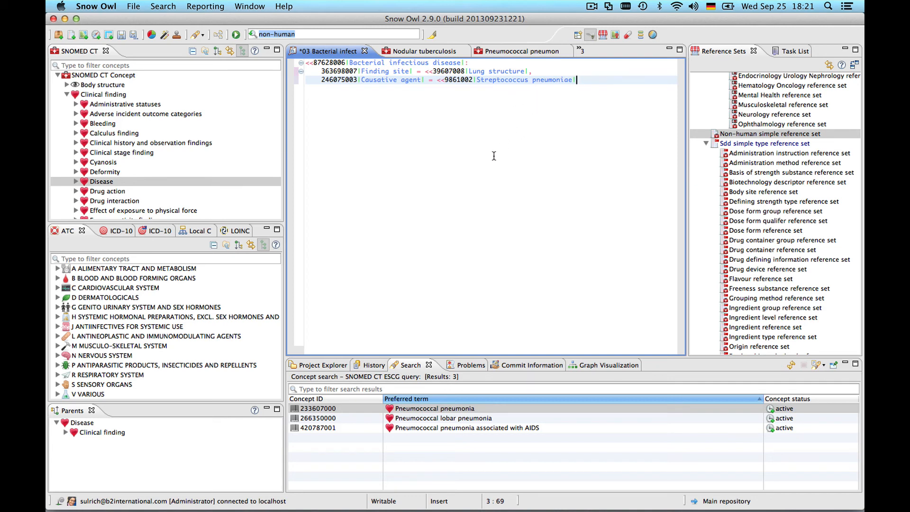
- Open the sample query 05 Clinical findings inflammation AND ulcer.escg and place the cursor after the colon on its first line
{"action": "left_click", "coordinate": [323, 366]}
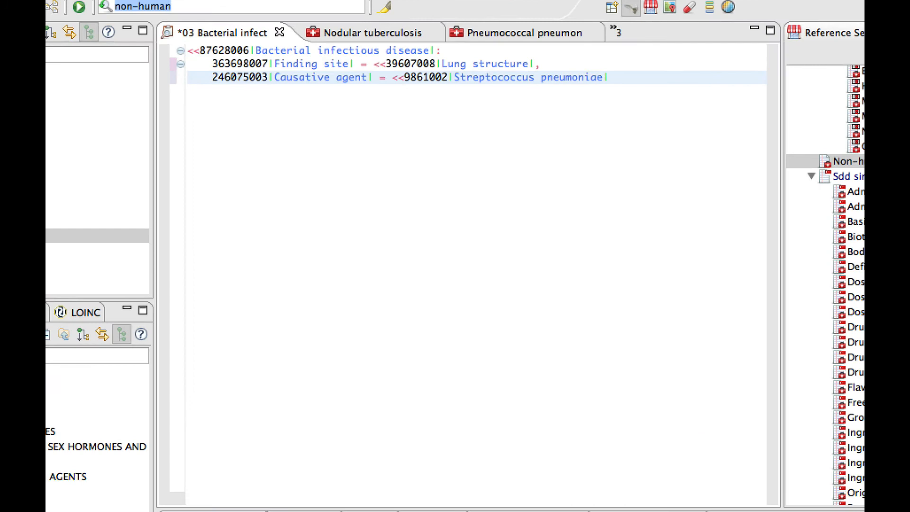
{"action": "double_click", "coordinate": [370, 436]}
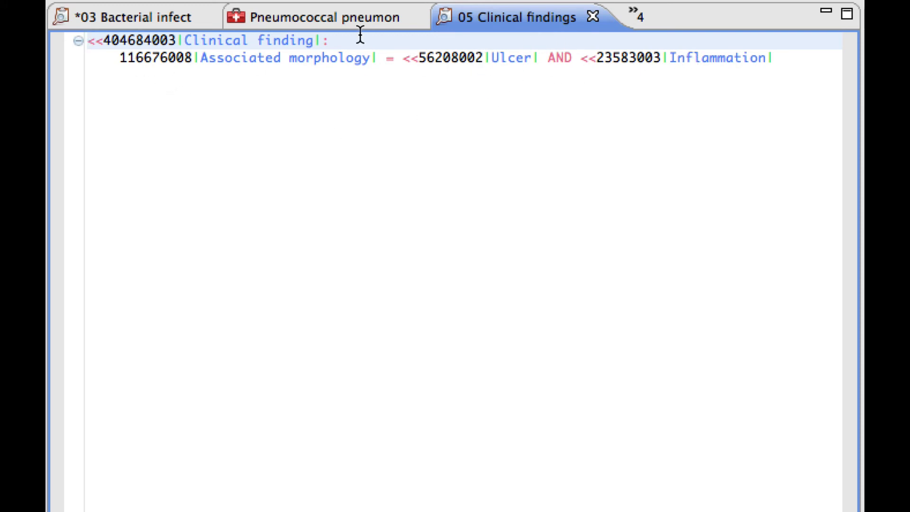
{"action": "left_click", "coordinate": [340, 42]}
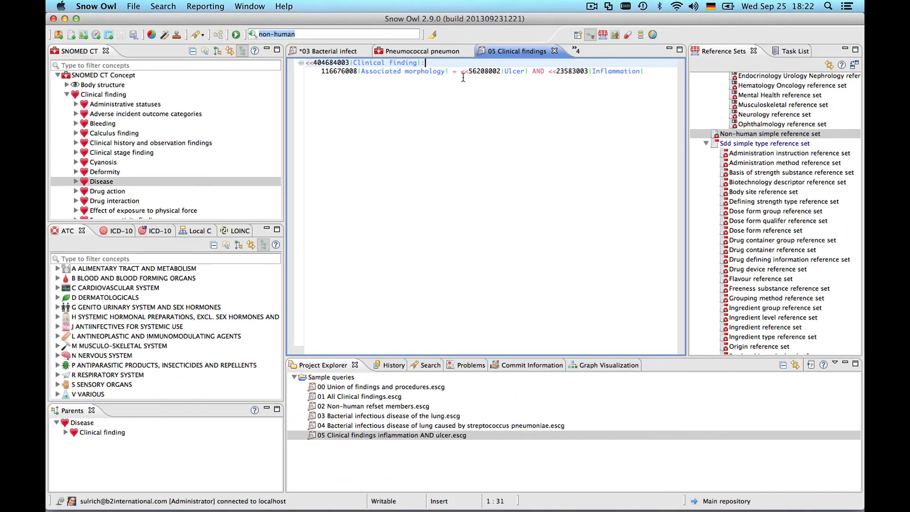
- Run the inflammation AND ulcer query and check the associated morphology of the resulting concept Chronic ulcerative pulpitis
{"action": "left_click", "coordinate": [236, 36]}
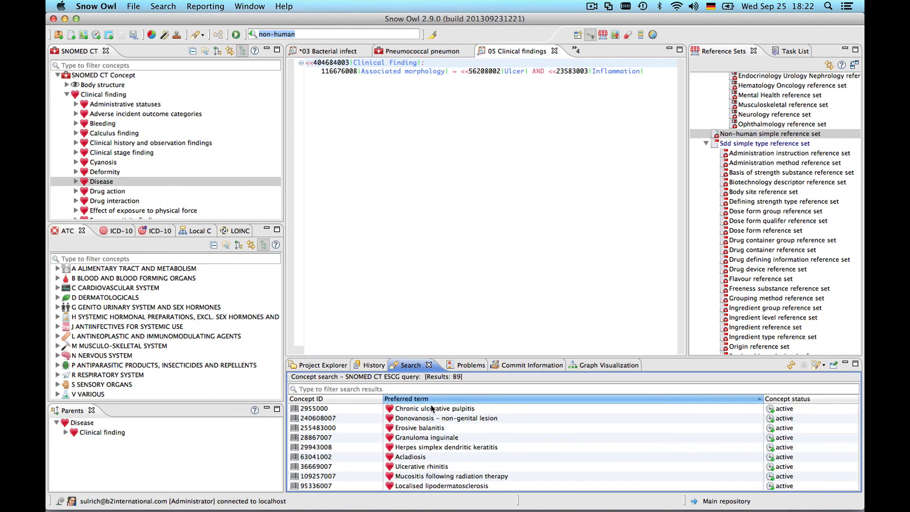
{"action": "double_click", "coordinate": [429, 409]}
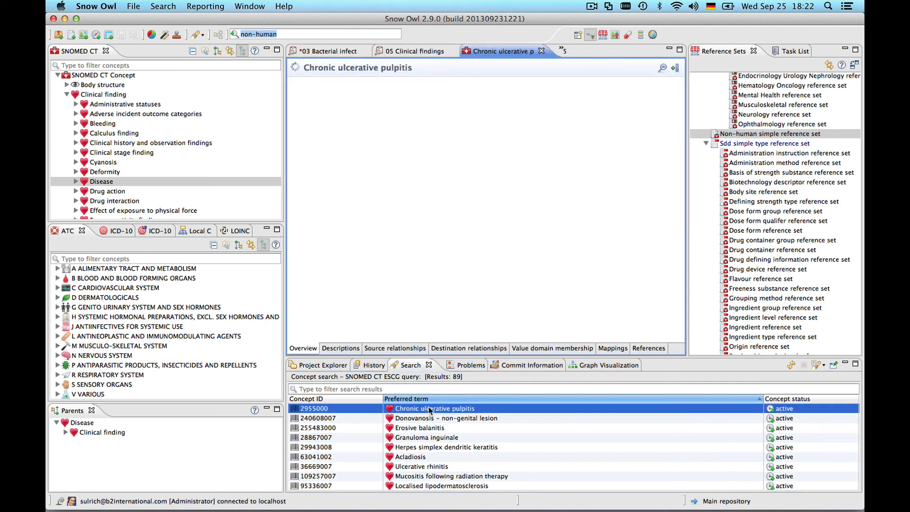
{"action": "scroll", "coordinate": [412, 231], "scroll_direction": "down", "scroll_amount": 10}
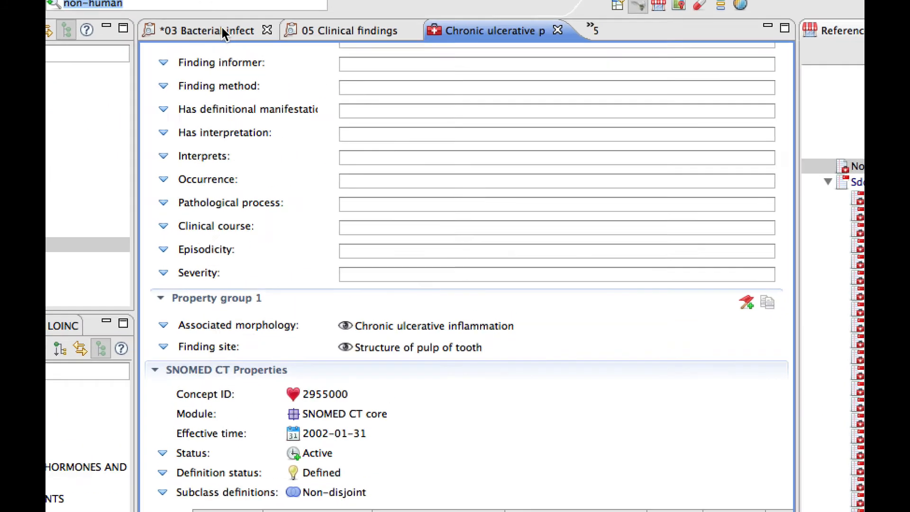
- Return to the 05 Clinical findings query and replace the AND operator between Ulcer and Inflammation with OR
{"action": "left_click", "coordinate": [336, 51]}
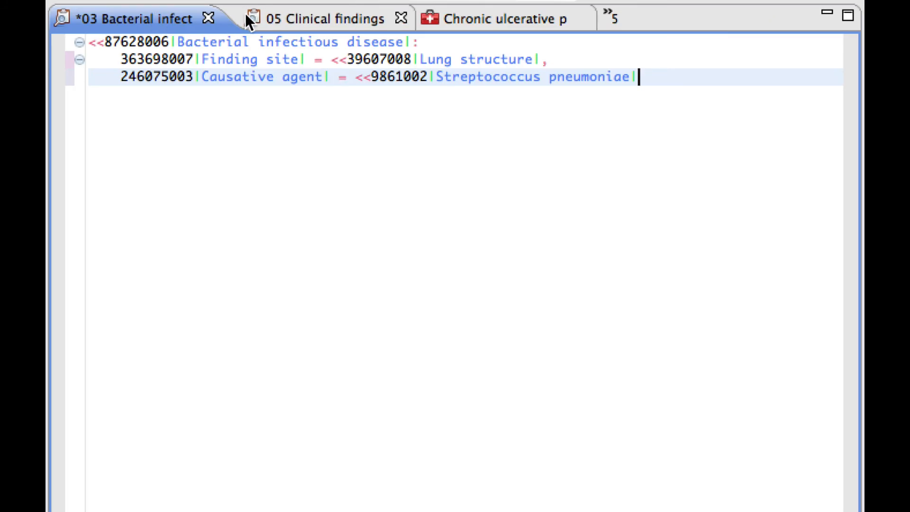
{"action": "left_click", "coordinate": [295, 19]}
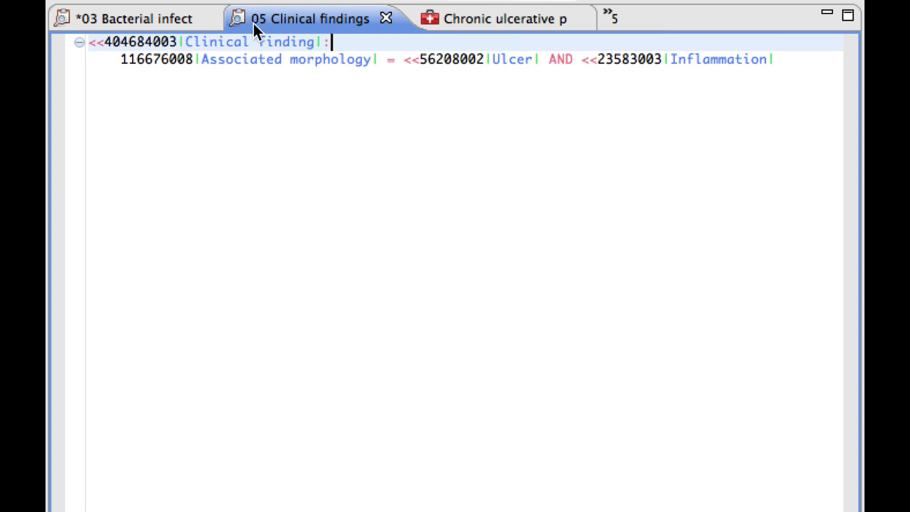
{"action": "left_click", "coordinate": [575, 59]}
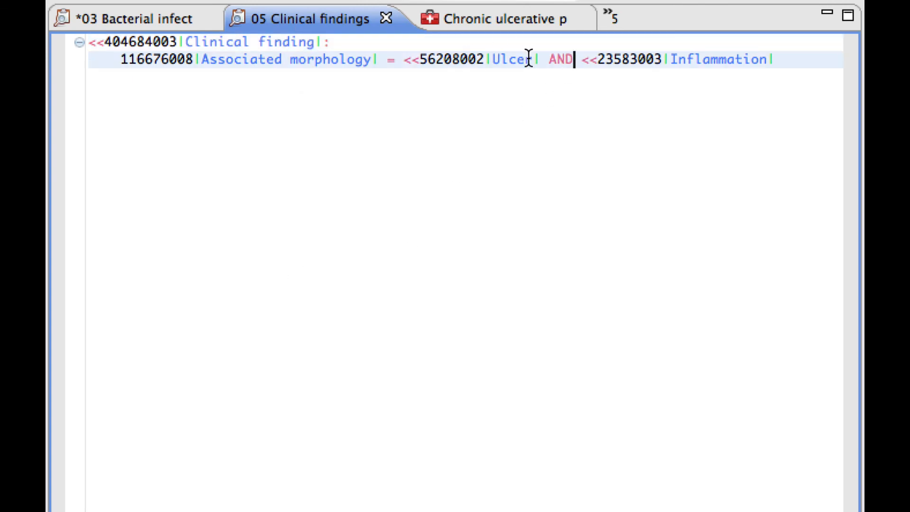
{"action": "key", "text": "BackSpace"}
{"action": "key", "text": "BackSpace"}
{"action": "key", "text": "BackSpace"}
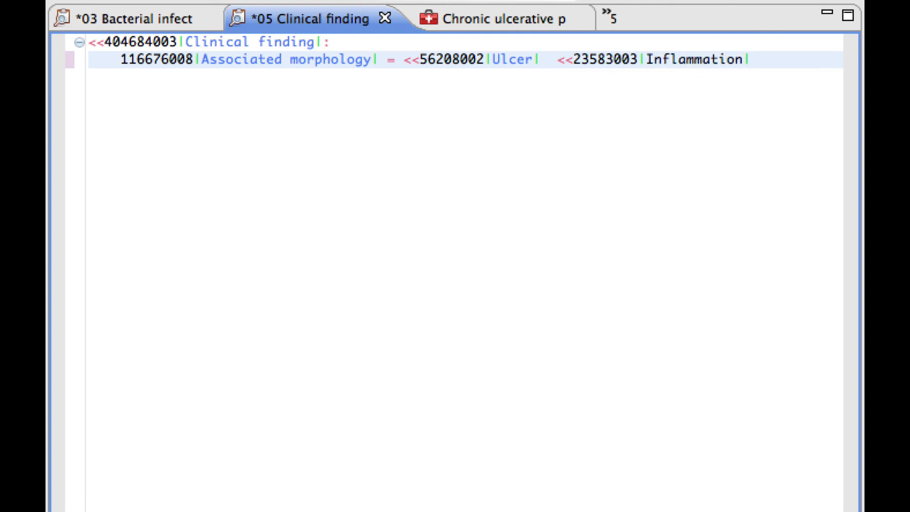
{"action": "type", "text": "OR"}
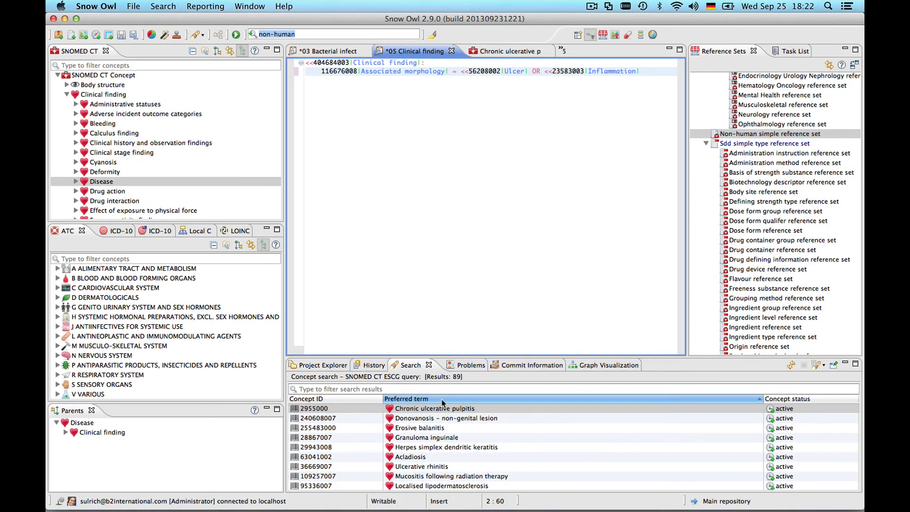
- Run the Ulcer OR Inflammation query and check the associated morphology of the resulting concept Infantile nephropathic cystinosis
{"action": "left_click", "coordinate": [236, 34]}
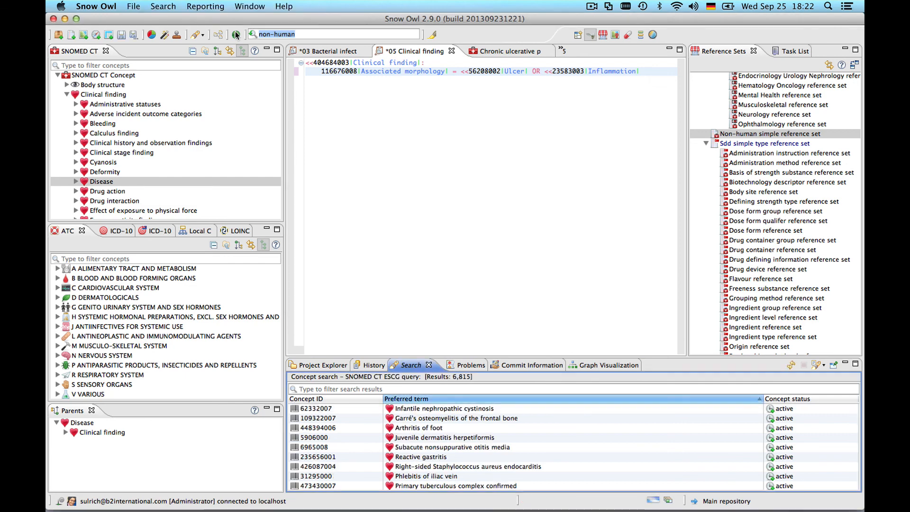
{"action": "double_click", "coordinate": [437, 410]}
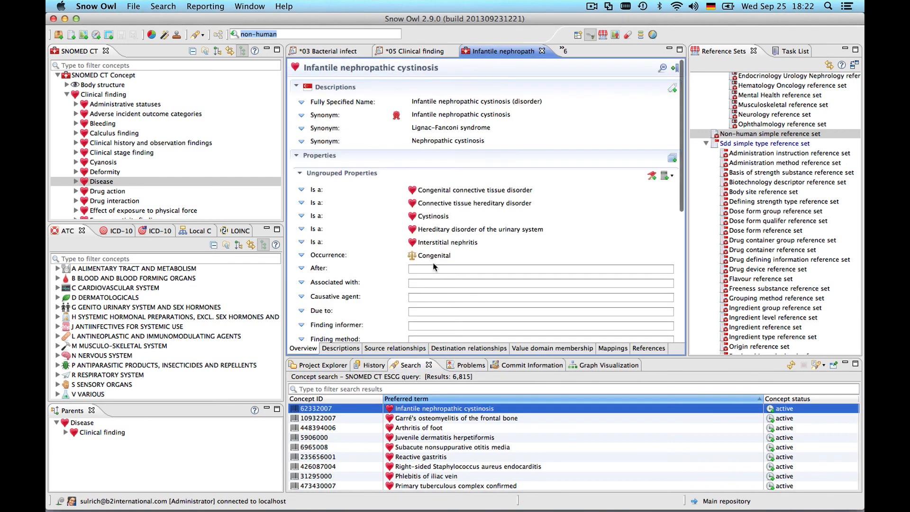
{"action": "scroll", "coordinate": [434, 266], "scroll_direction": "down", "scroll_amount": 10}
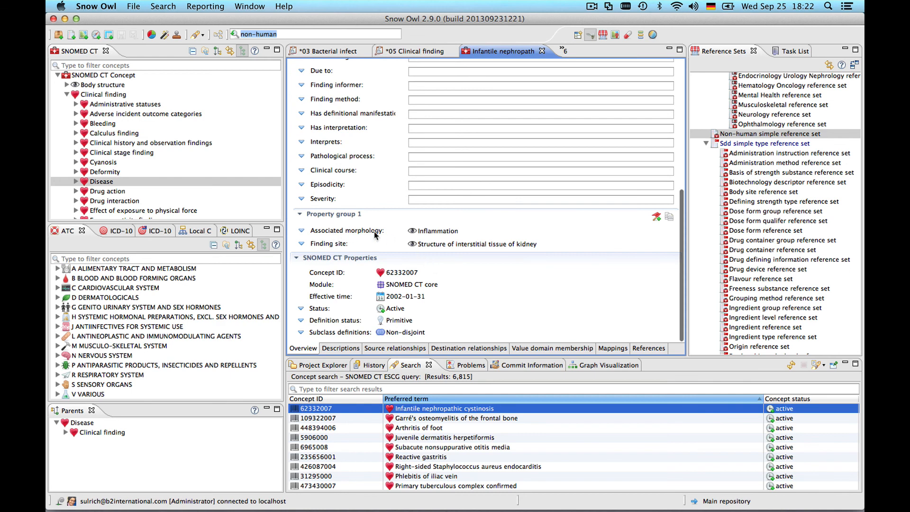
- Filter the query results by ulcer, check the associated morphology of Subglottic ulcer, and return to the 05 query
{"action": "left_click", "coordinate": [345, 388]}
{"action": "type", "text": "ulcer"}
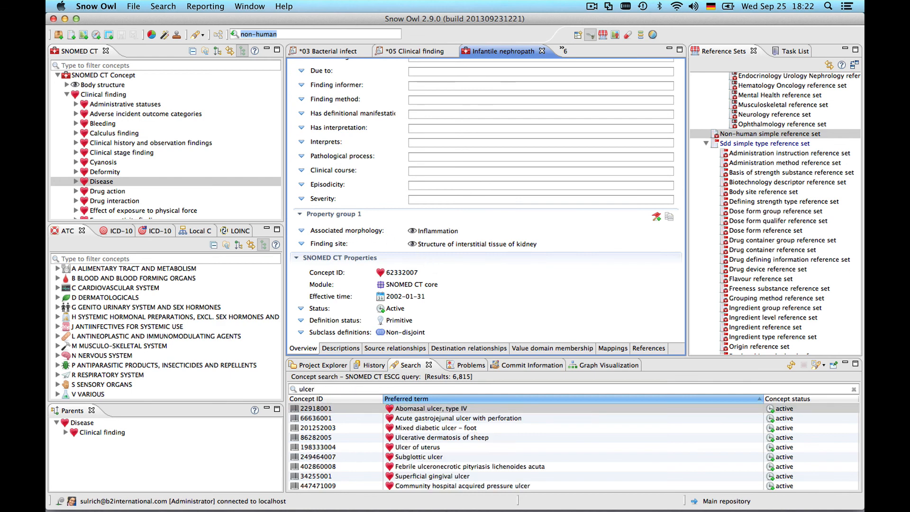
{"action": "left_click", "coordinate": [410, 457]}
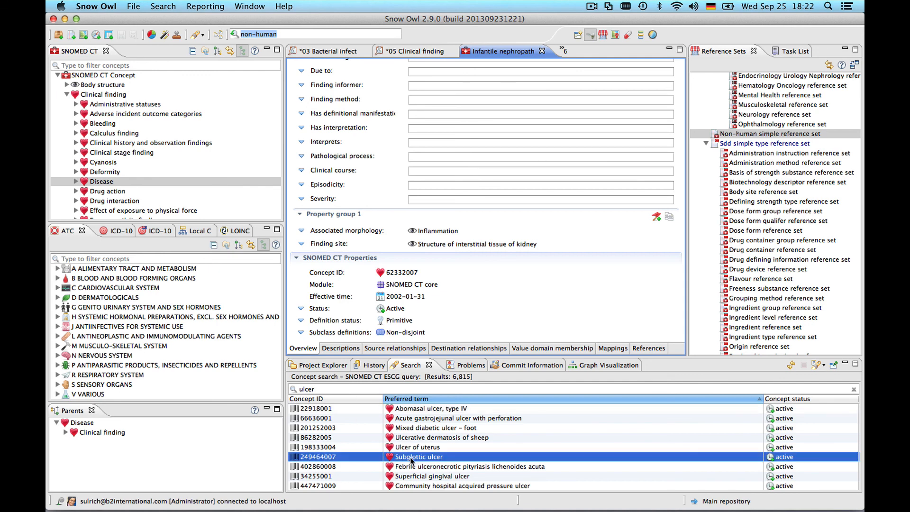
{"action": "double_click", "coordinate": [411, 457]}
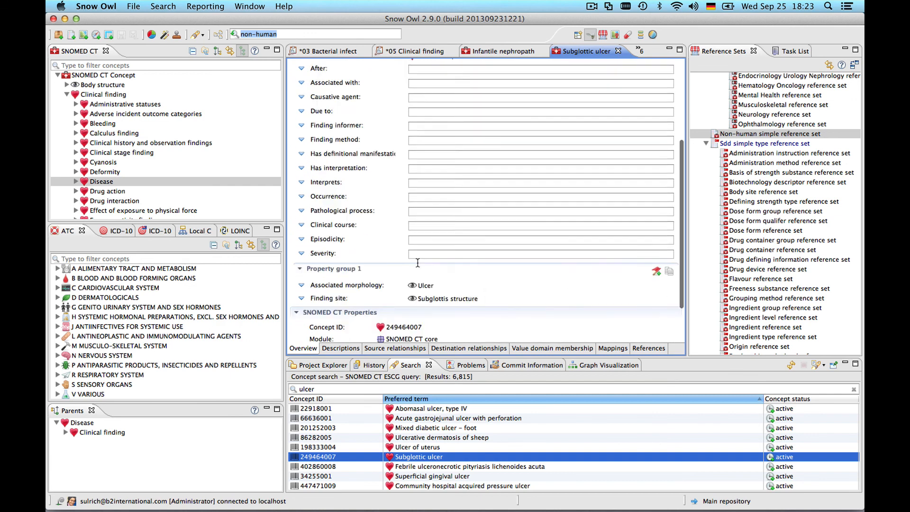
{"action": "scroll", "coordinate": [418, 263], "scroll_direction": "down", "scroll_amount": 3}
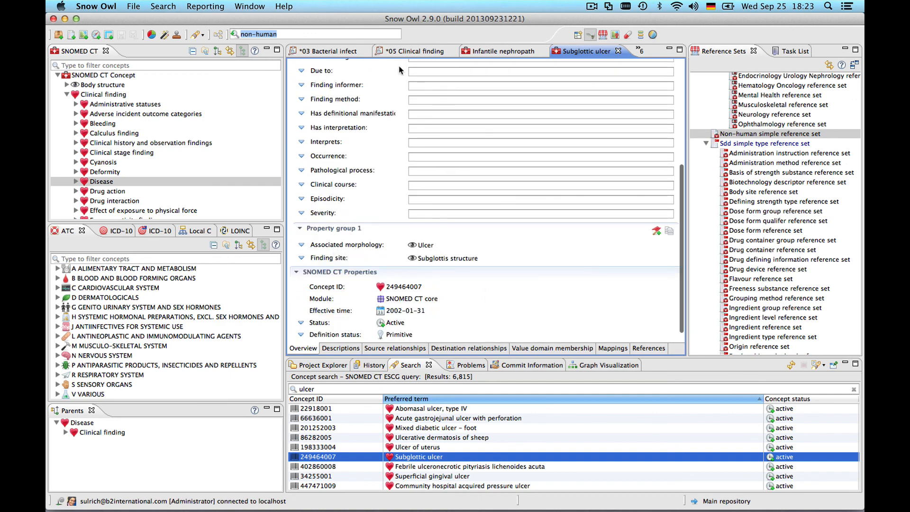
{"action": "left_click", "coordinate": [413, 51]}
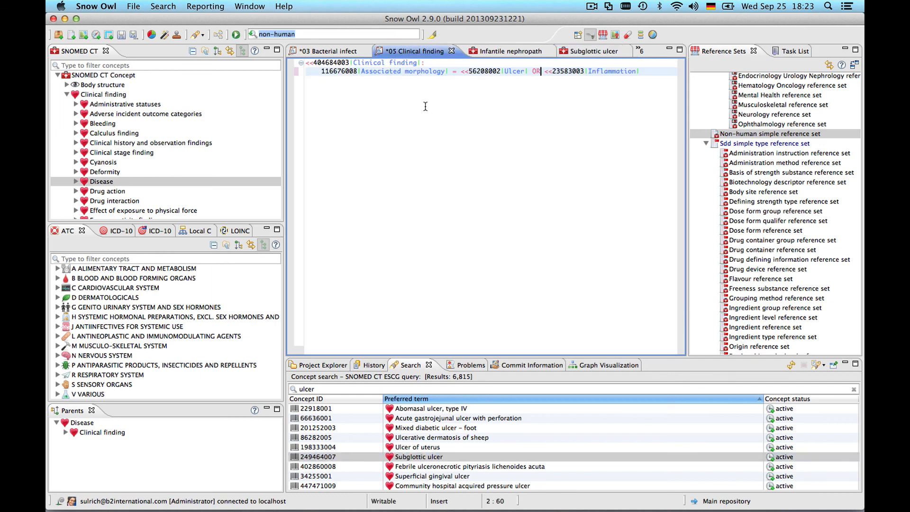